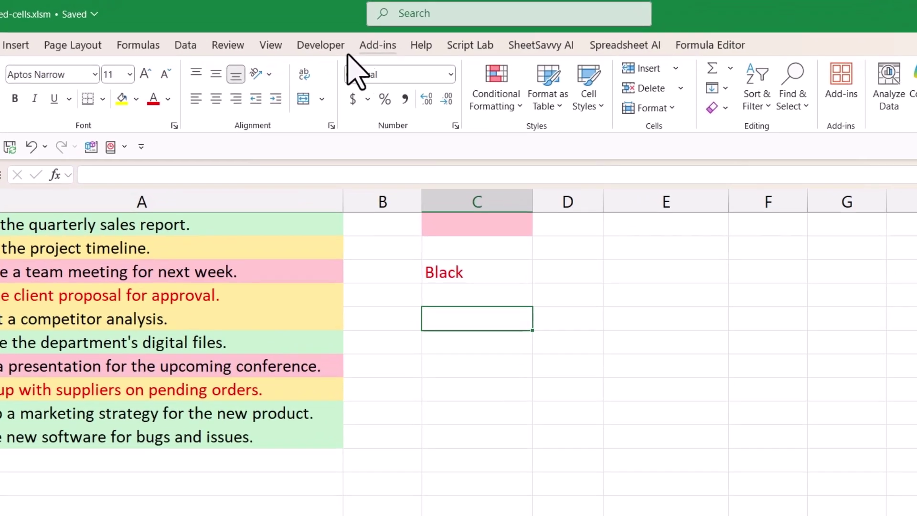
Add a VBA module containing the function CountColorCells(rng, colorCell), which counts range cells matching the reference cell's Interior.Color, and return to the worksheet.
left_click(334, 46)
left_click(31, 101)
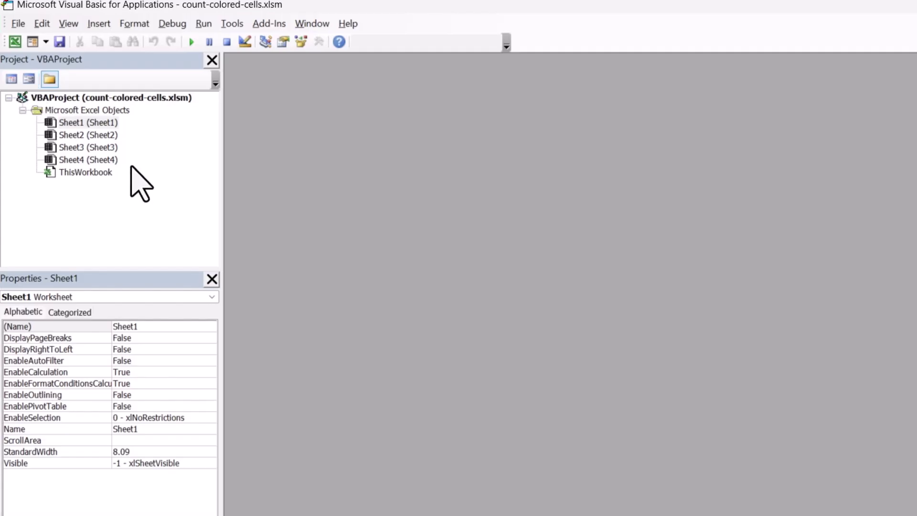
left_click(100, 25)
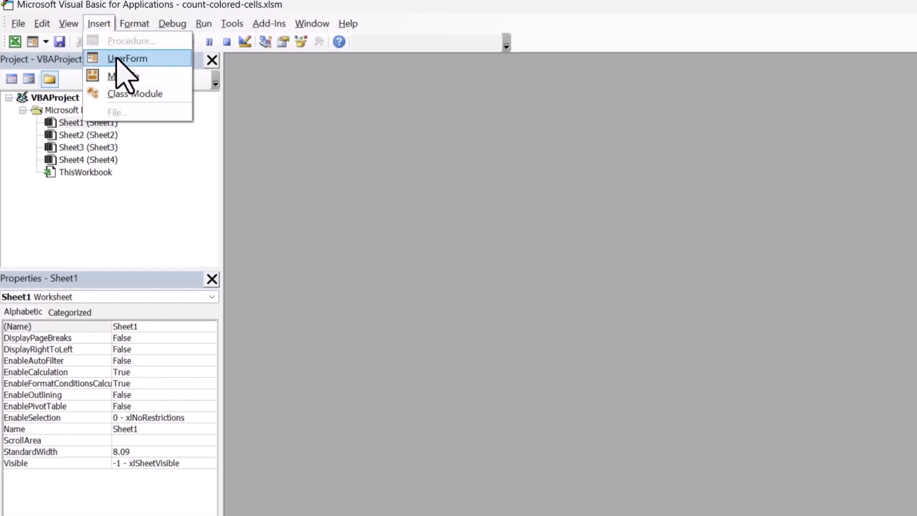
left_click(124, 76)
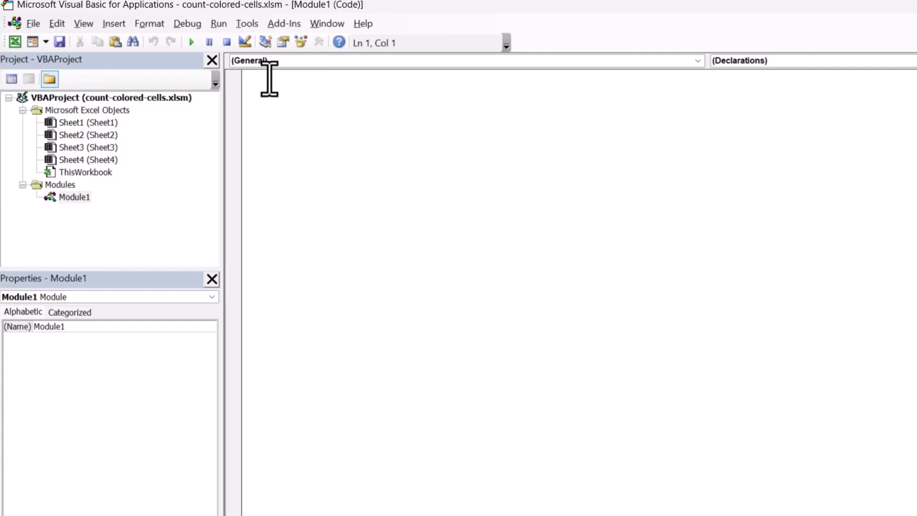
type("Function CountColorCells(rng As Range, colorCell As Range) As Long     Dim cell As Range     Dim colorToCount As Long     Dim count As Long      ' Get the color index of the specified cell     colorToCount = colorCell.Interior.Color      ' Loop through each cell in the range     For Each cell In rng         If cell.Interior.Color = colorToCount Then             count = count + 1         End If     Next cell      ' Return the count     CountColorCells = count End Function")
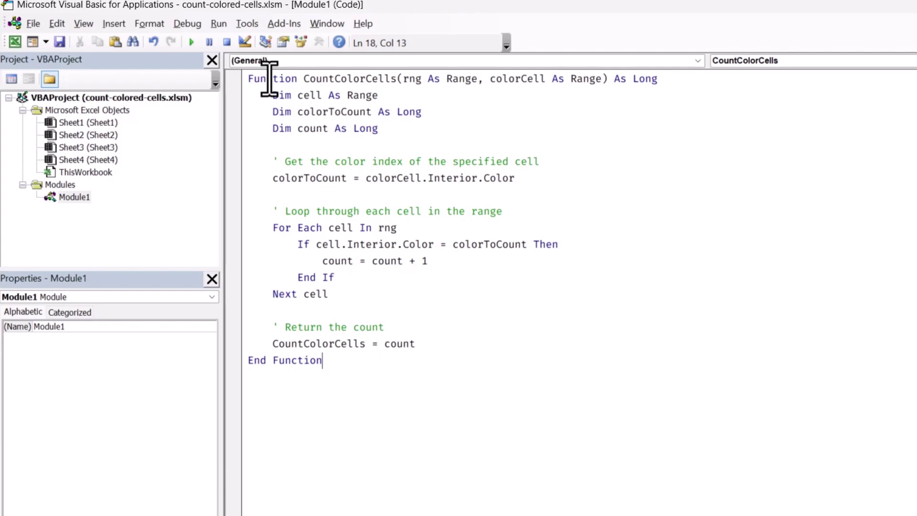
key("alt+F11")
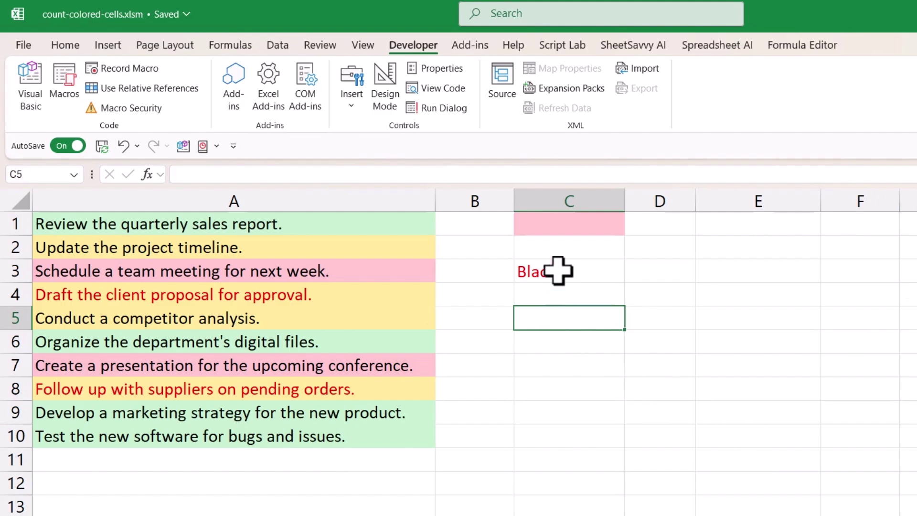
Enter the formula =CountColorCells(A1:A10,C1) in cell E1 to count the task cells filled with the reference cell's color.
left_click(567, 220)
left_click(758, 223)
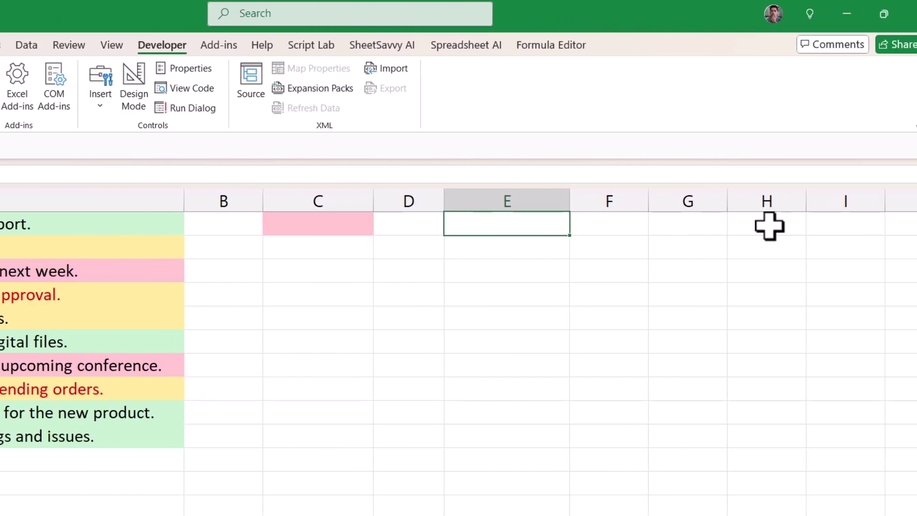
type("=count")
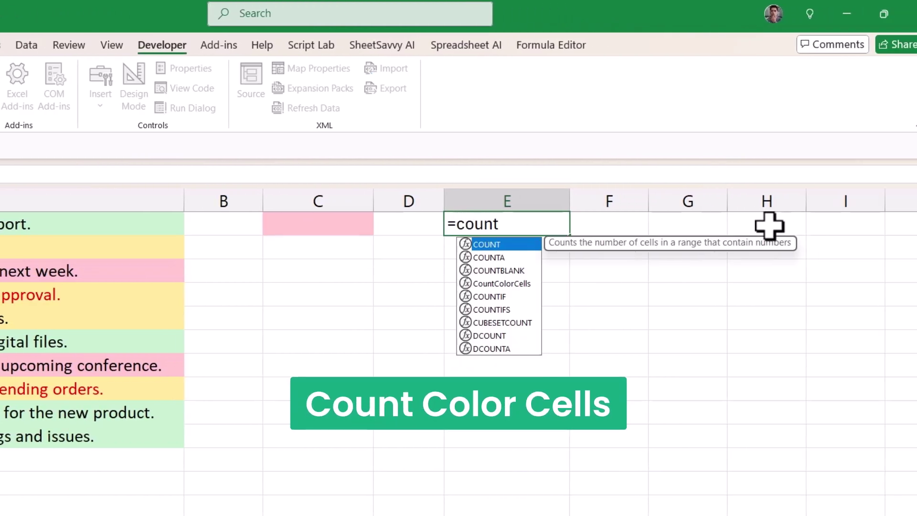
key("Down")
key("Down")
key("Down")
key("Tab")
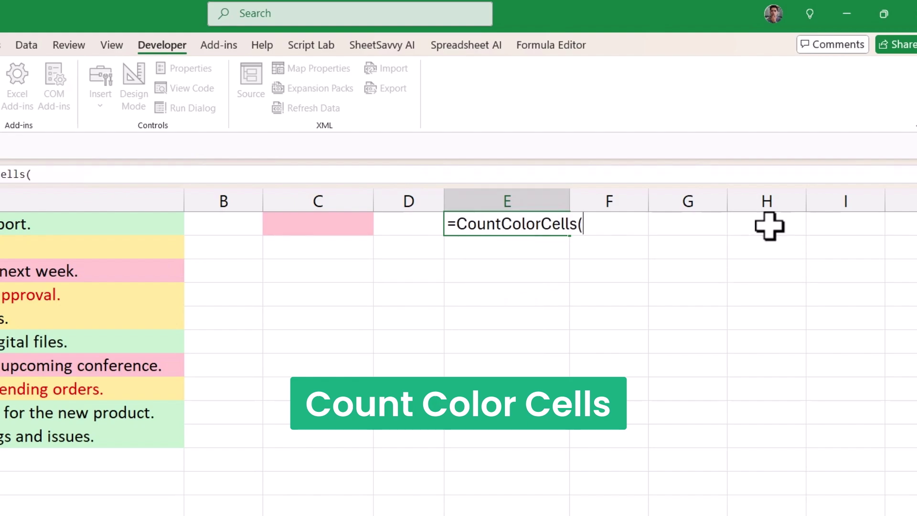
key("Left")
key("Left")
key("Left")
key("Left")
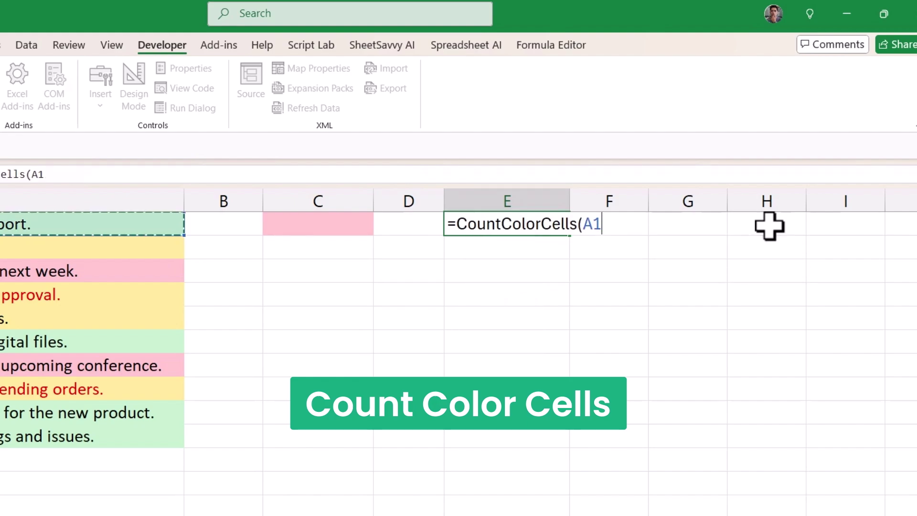
key("ctrl+shift+Down")
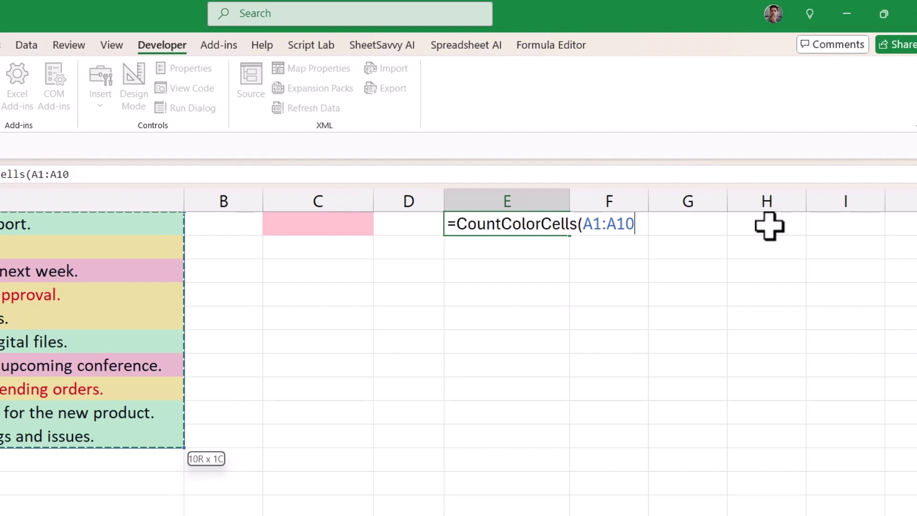
type(",")
key("Left")
key("Left")
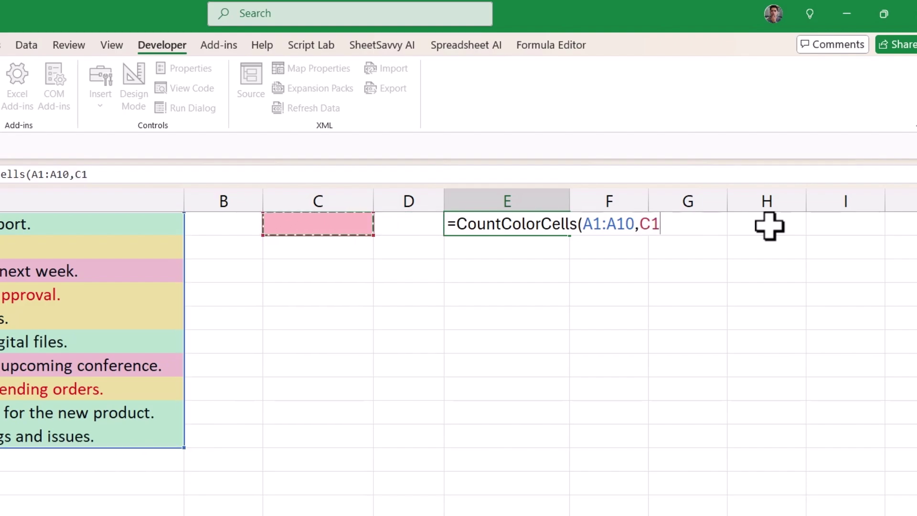
type(")")
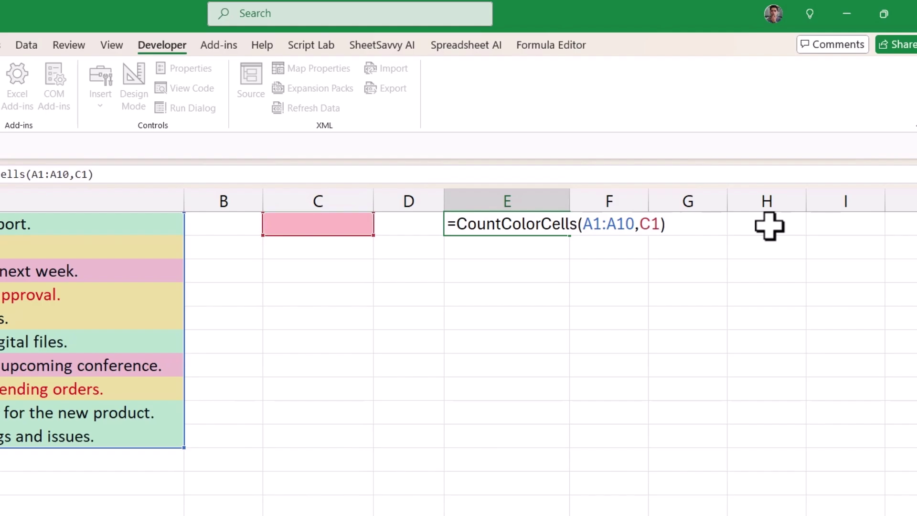
key("Return")
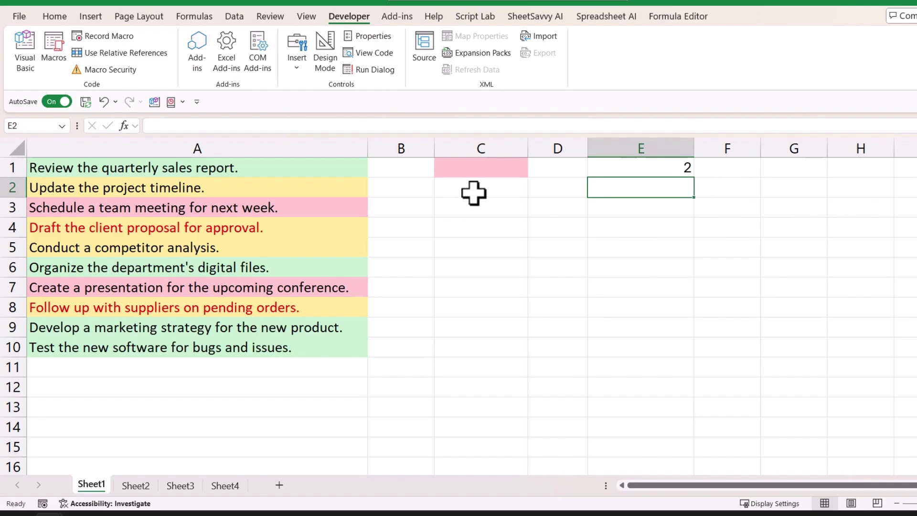
Copy cell A1 and paste only its formats onto reference cell C1 with Paste Special.
left_click(477, 164)
left_click(259, 164)
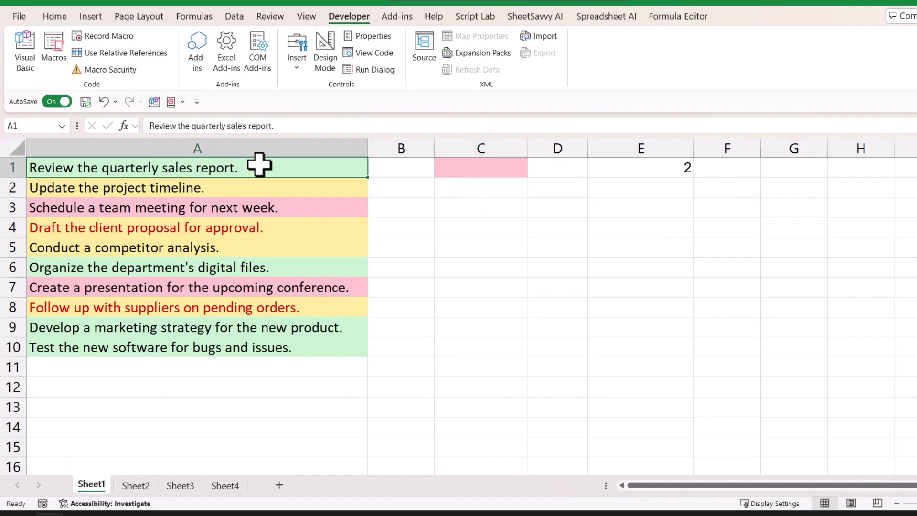
key("ctrl+c")
right_click(471, 163)
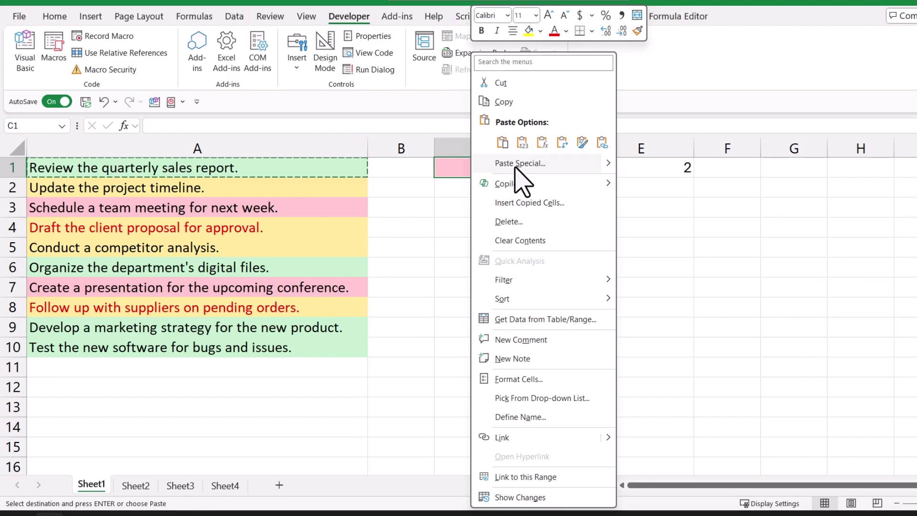
left_click(513, 164)
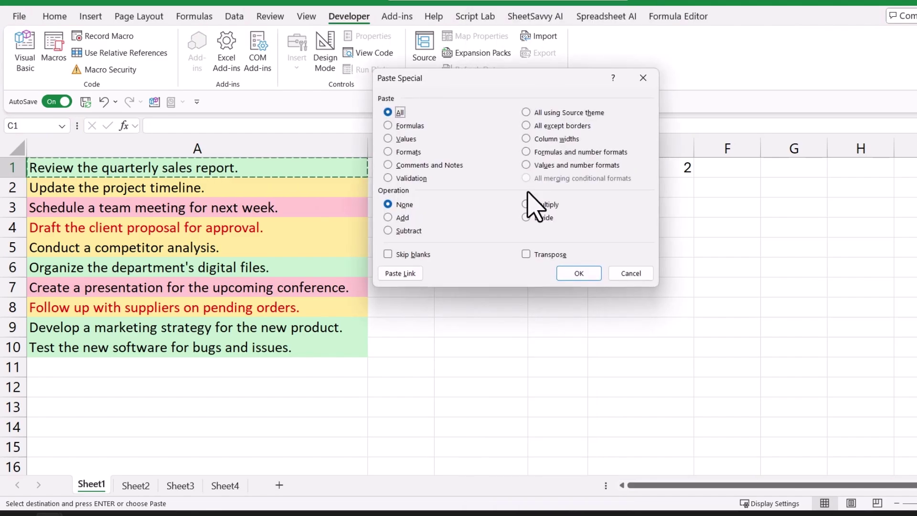
left_click(388, 151)
left_click(578, 273)
left_click(569, 234)
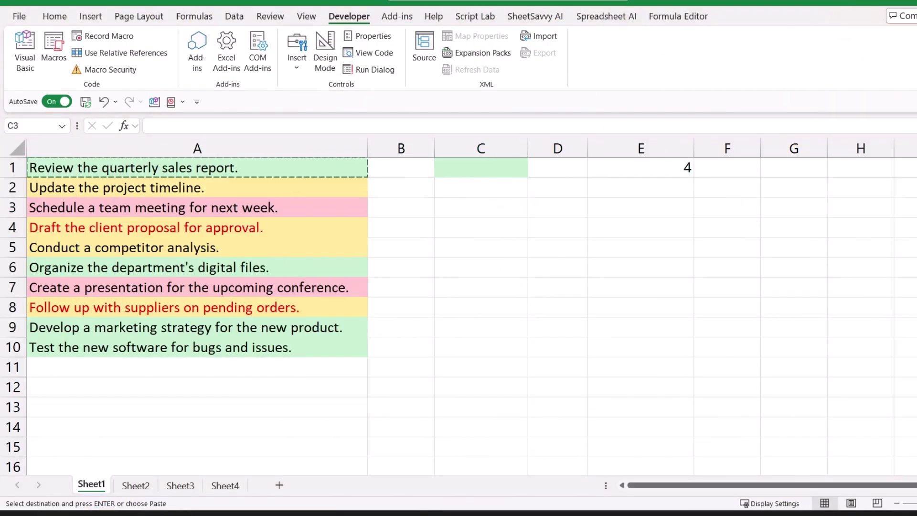
key("Escape")
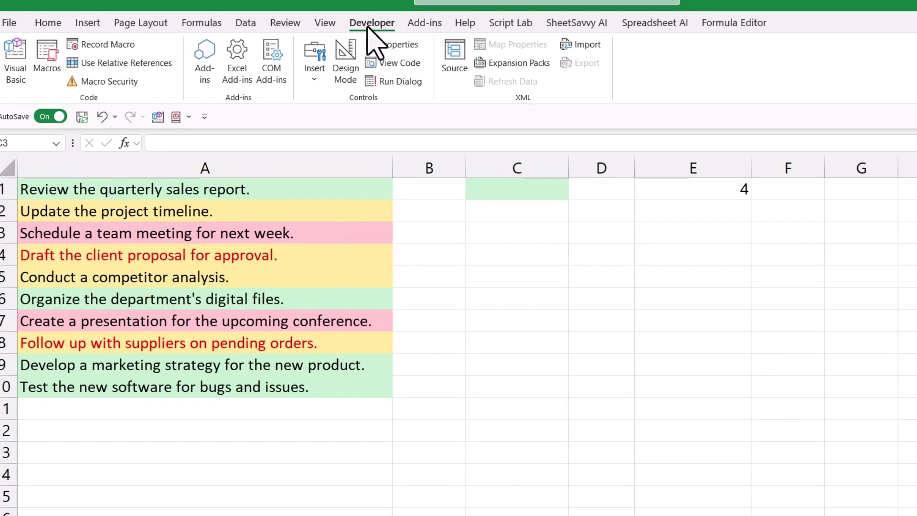
Add the CountFontColorCells(rng, colorCell) function below CountColorCells in Module1, comparing Font.Color values, and return to the worksheet.
left_click(15, 60)
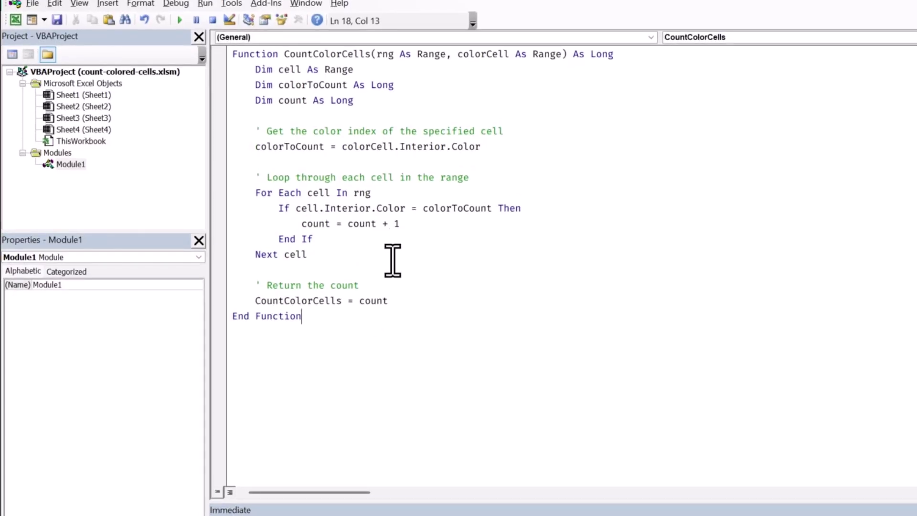
left_click(284, 337)
key("ctrl+v")
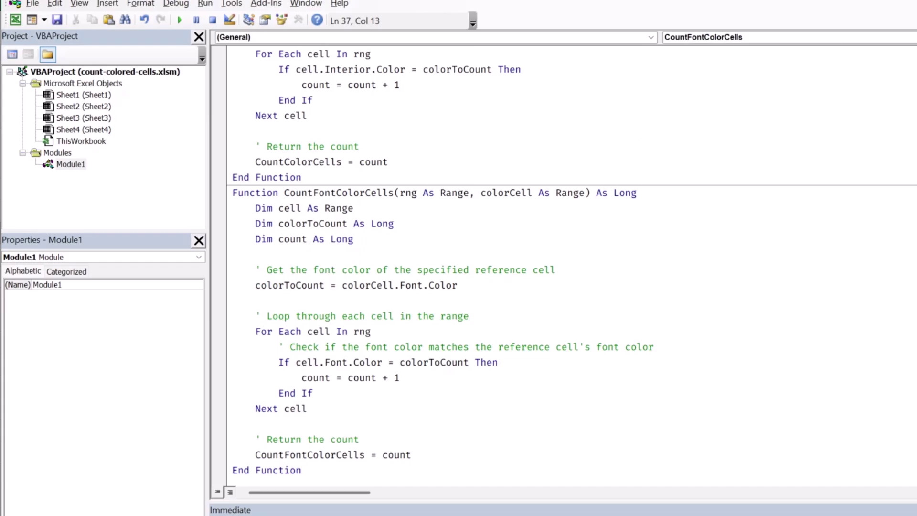
key("alt+F11")
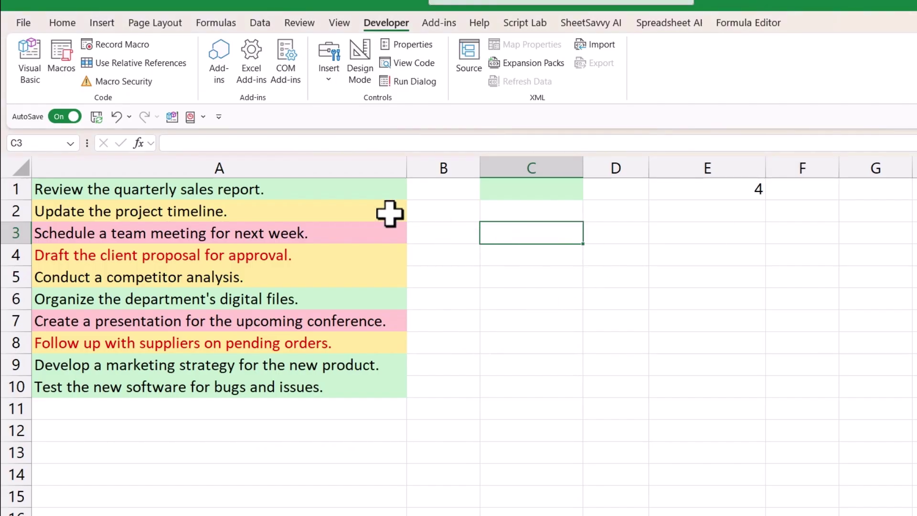
Set up cell C3 as the font color reference, with the text "Font" in the red font of cell A4.
left_click(241, 254)
key("ctrl+c")
right_click(495, 234)
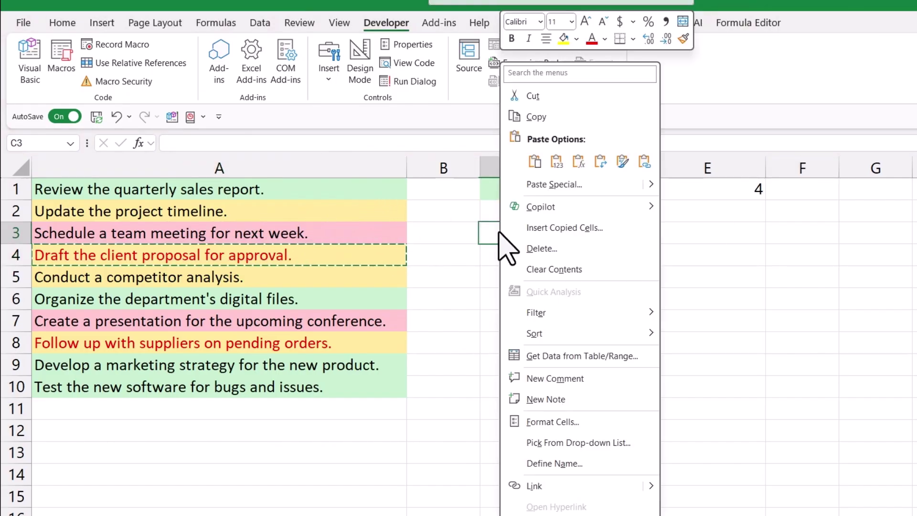
left_click(563, 160)
key("Return")
Enter the formula =CountFontColorCells(A1:A10,C3) in cell D3 to count the task cells with the reference font color.
key("Up")
key("Up")
key("Right")
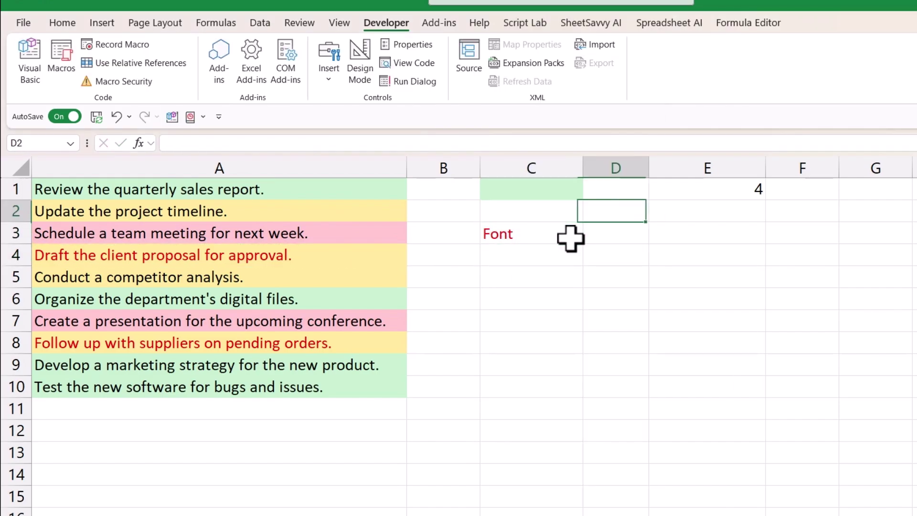
key("Down")
type("=COunt")
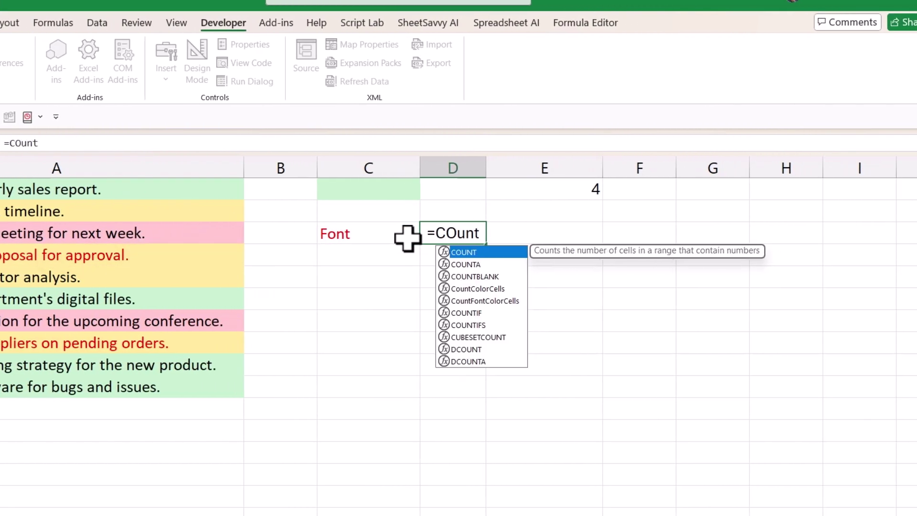
key("Down")
key("Down")
key("Down")
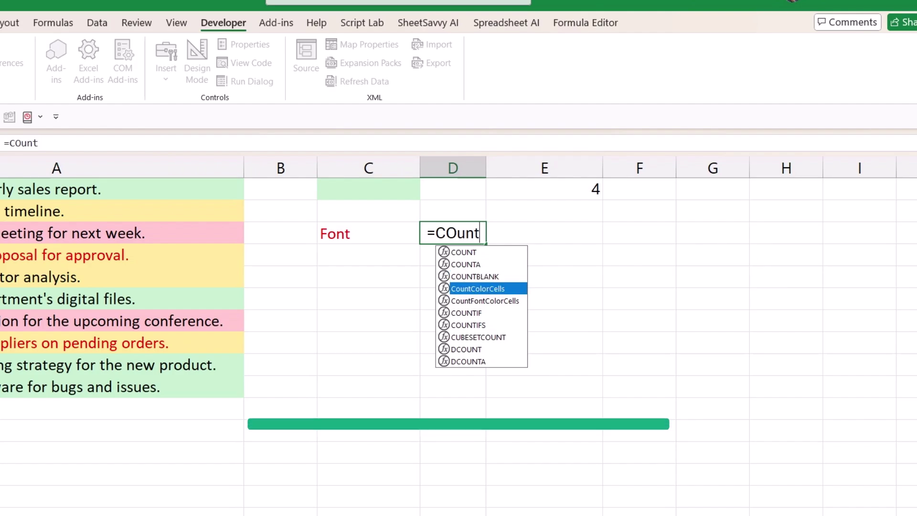
key("Down")
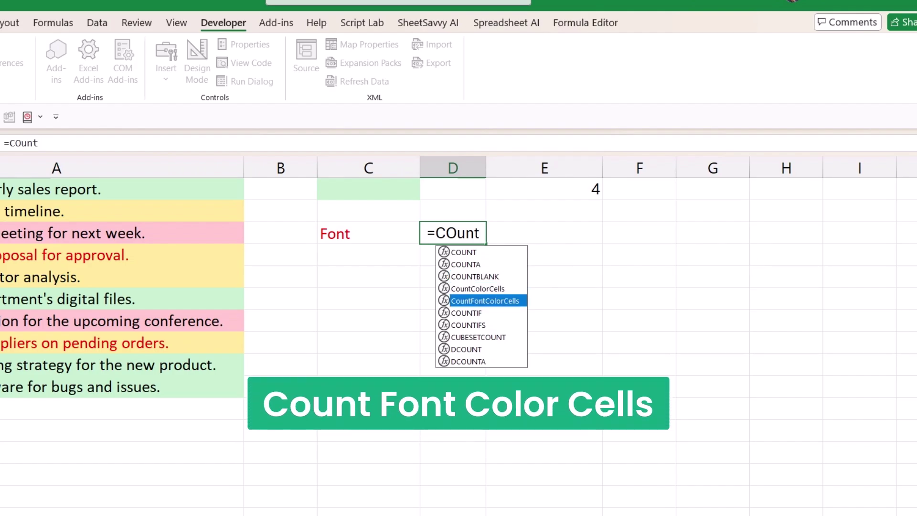
key("Tab")
key("ctrl+Left")
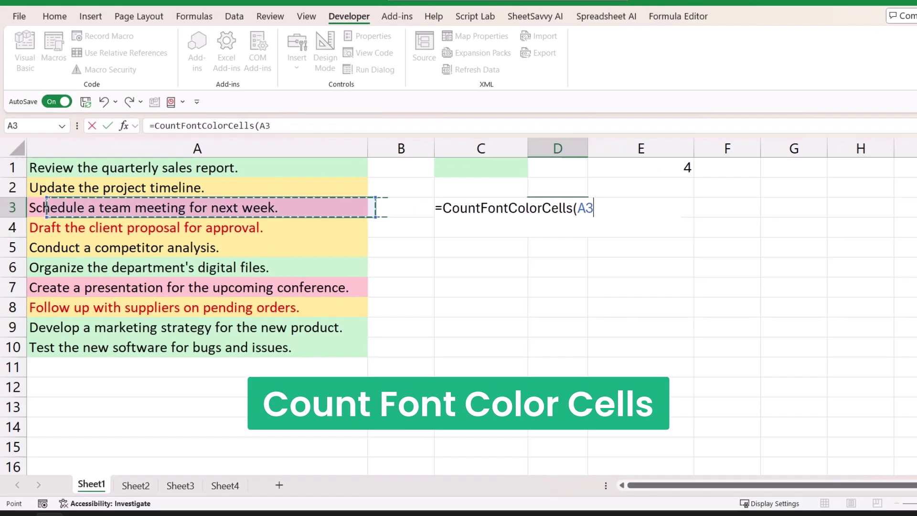
key("ctrl+Up")
key("ctrl+shift+Down")
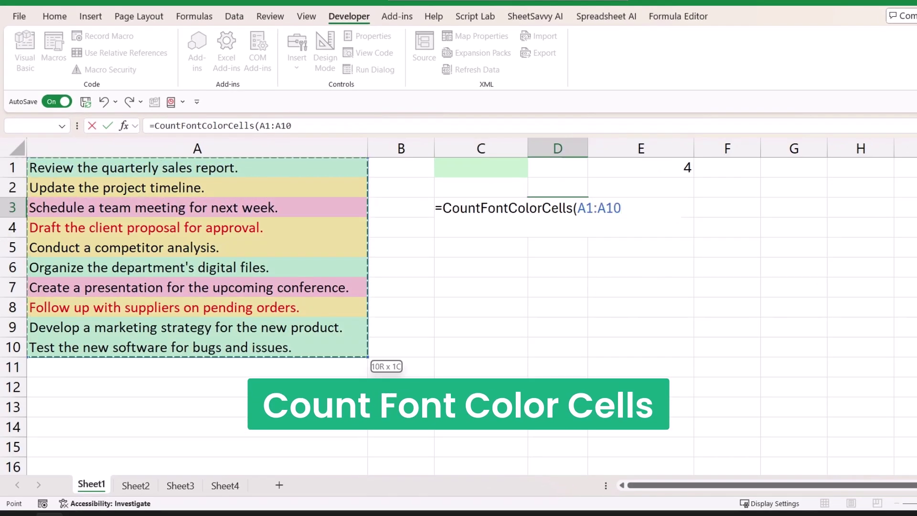
type(",")
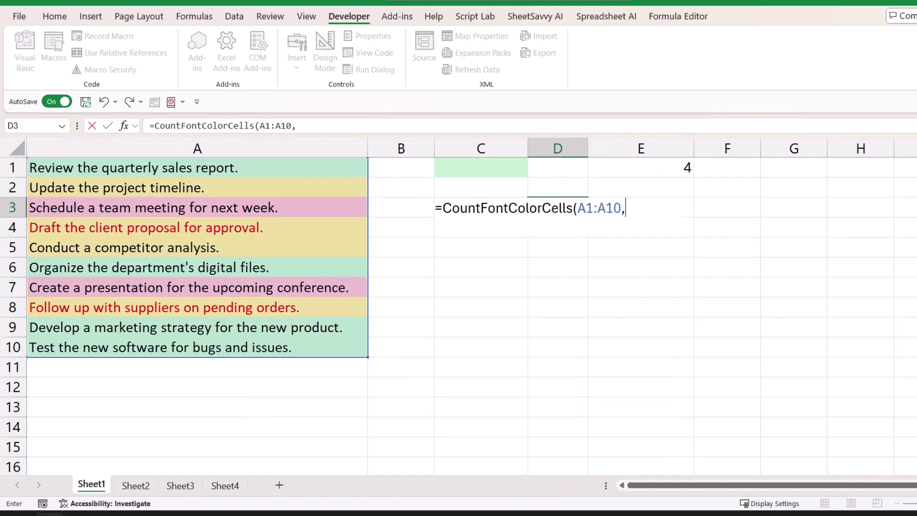
key("Left")
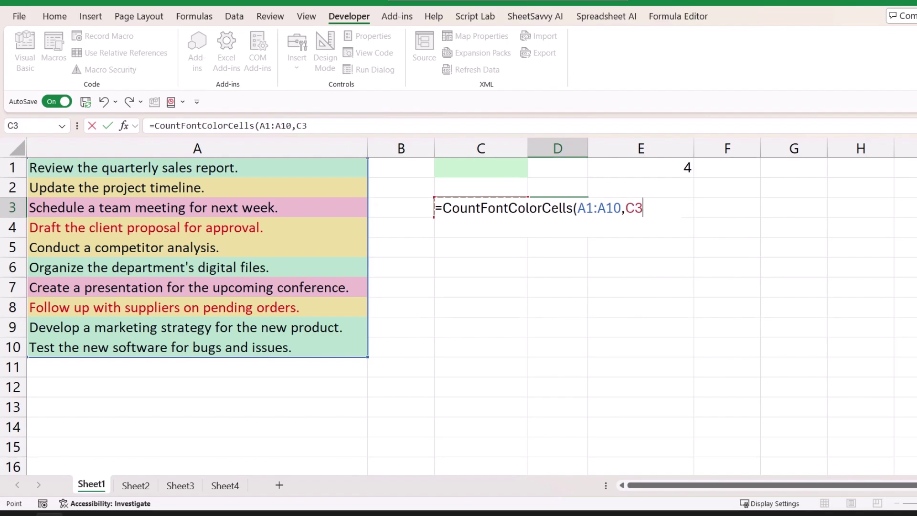
type(")")
key("Return")
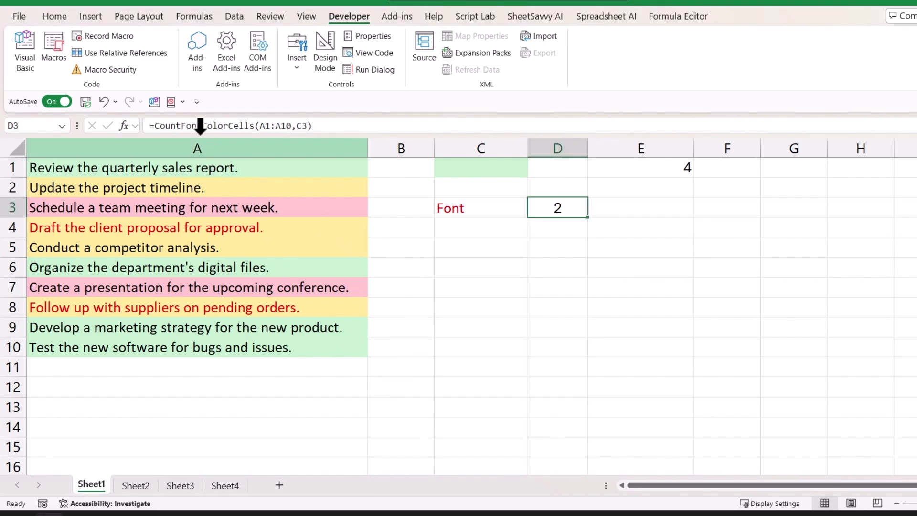
Add the CountColorCellsAD function at the end of Module1, with an optional Boolean countType argument choosing font or background color, and review its code.
left_click(28, 50)
scroll(338, 256, "down", 1)
left_click(234, 425)
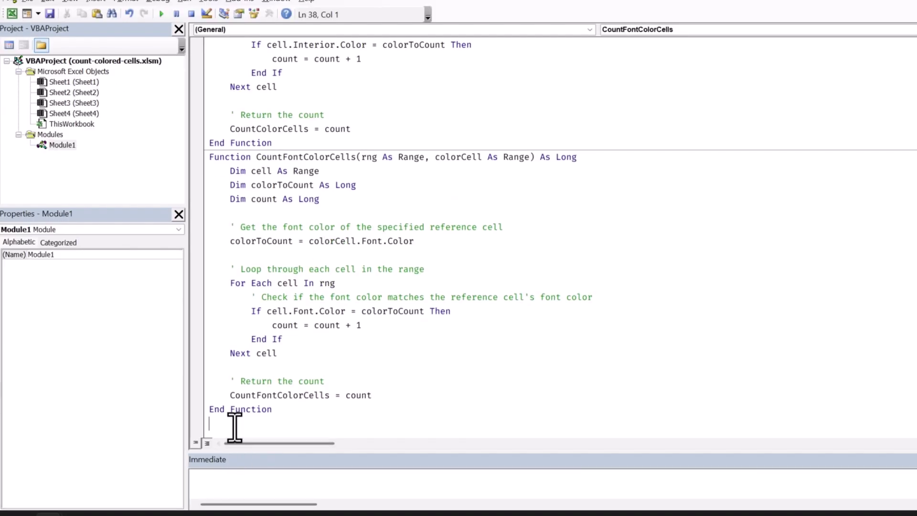
scroll(254, 308, "up", 4)
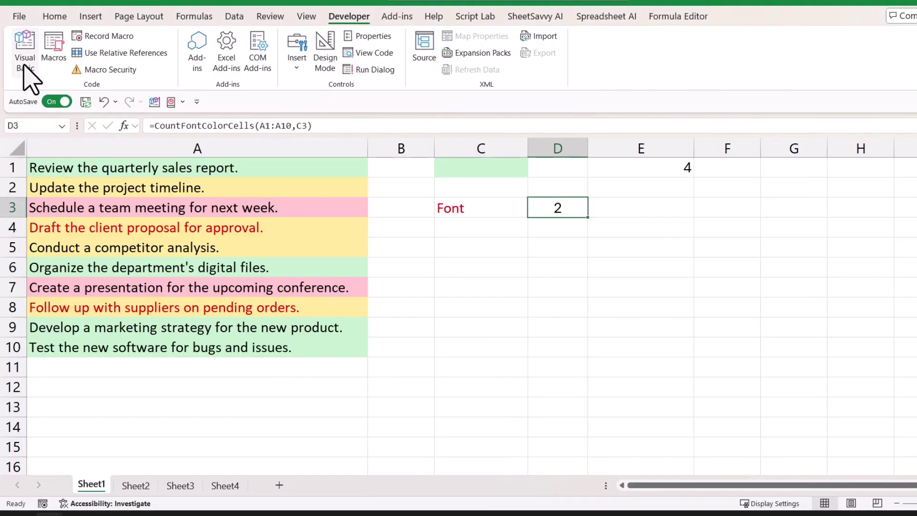
left_click(25, 60)
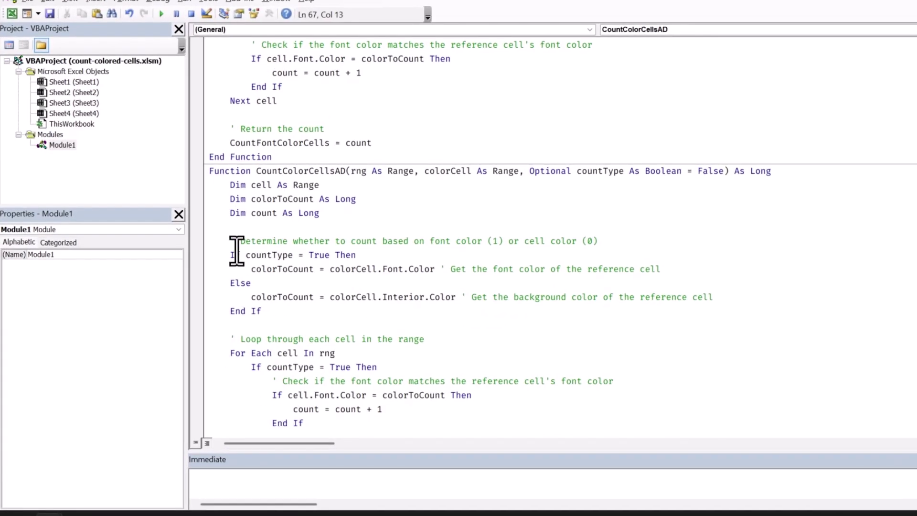
scroll(249, 262, "down", 4)
scroll(260, 272, "up", 2)
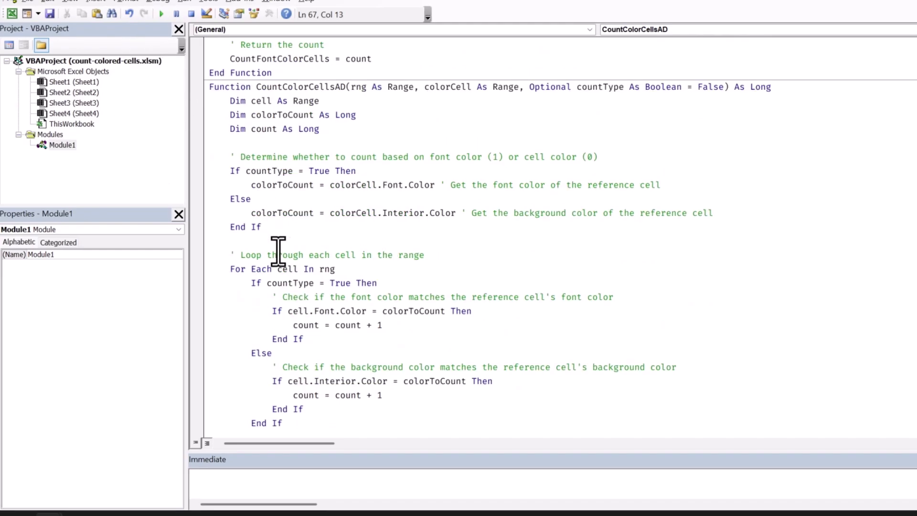
Review the CountColorCellsAD code in Module1, covering its font and background color branches, and compare it with the earlier counting functions.
scroll(292, 287, "up", 1)
scroll(296, 286, "down", 3)
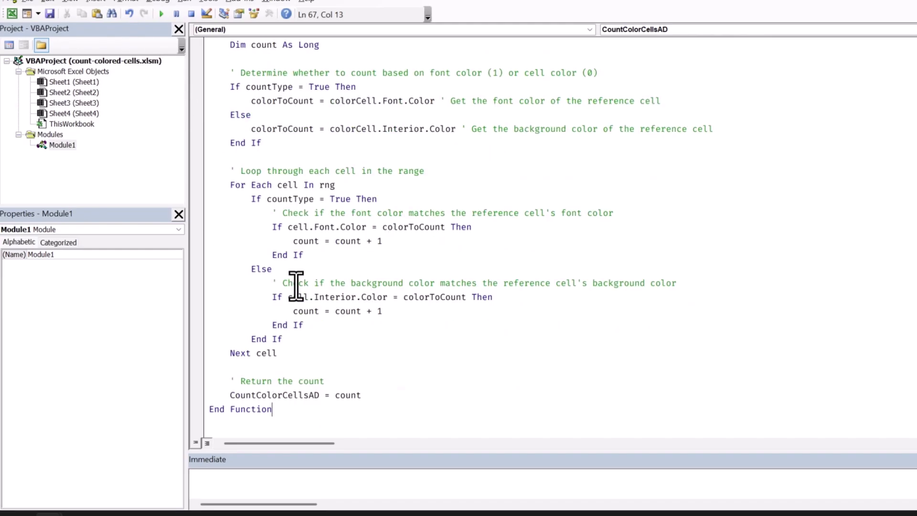
scroll(301, 267, "up", 3)
scroll(325, 210, "down", 1)
left_click(343, 199)
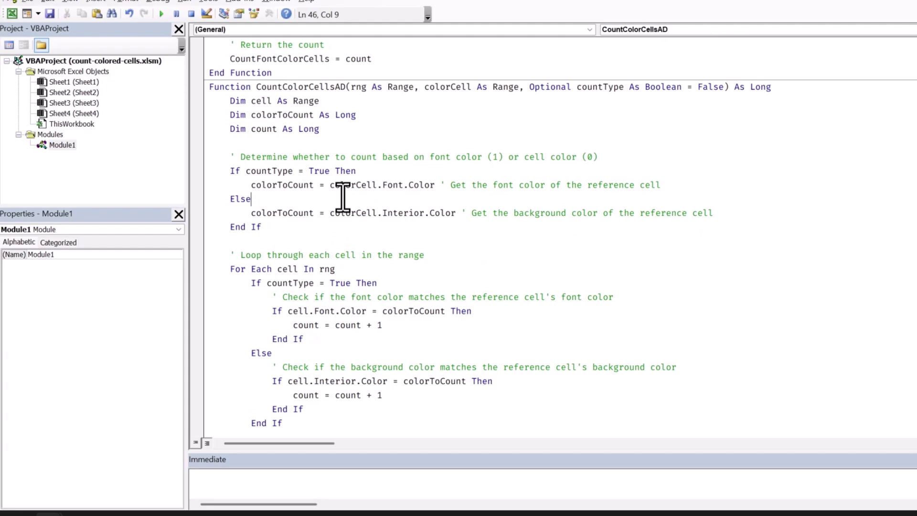
scroll(342, 198, "up", 10)
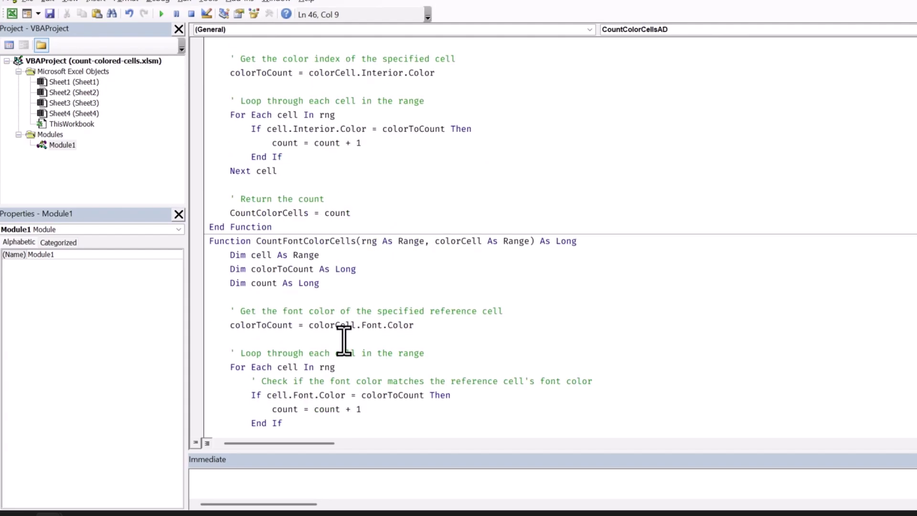
scroll(329, 258, "down", 9)
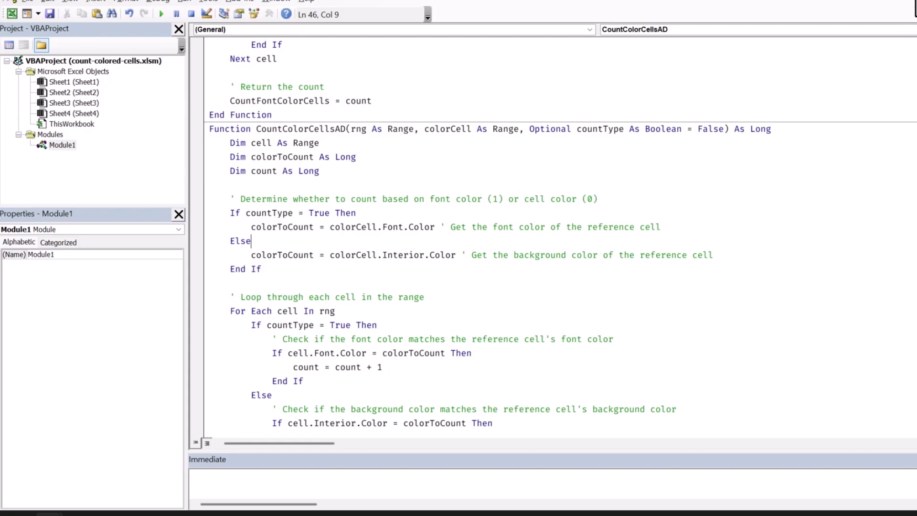
Return to the worksheet and clear the earlier count formulas from the range D1:E4.
left_click(914, 7)
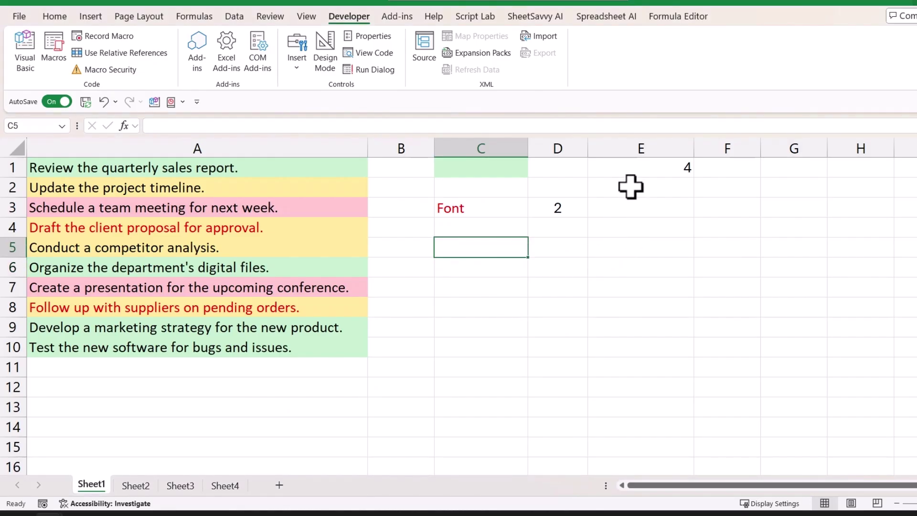
left_click_drag(687, 169, 559, 219)
key("Delete")
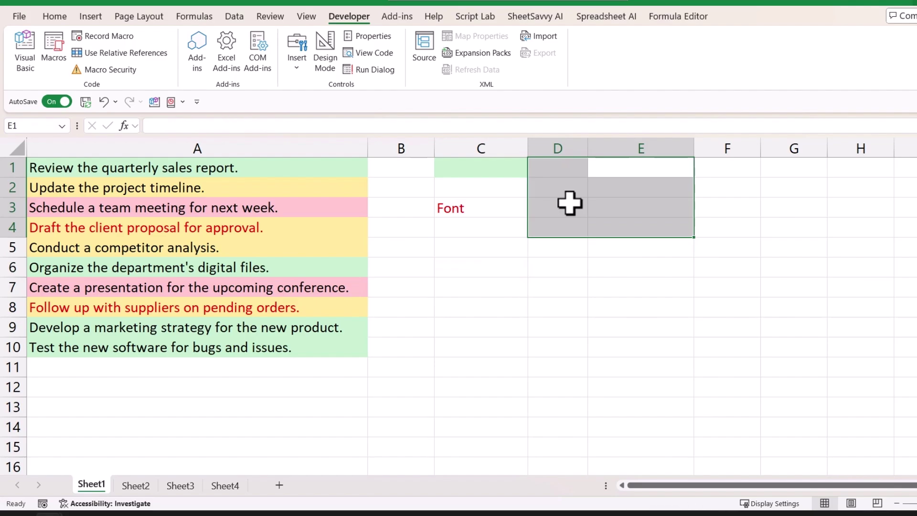
left_click(566, 205)
Enter the formula =CountColorCellsAD(A1:A10,C1,0) in cell E1 to count the task cells by the fill color of C1.
left_click(608, 173)
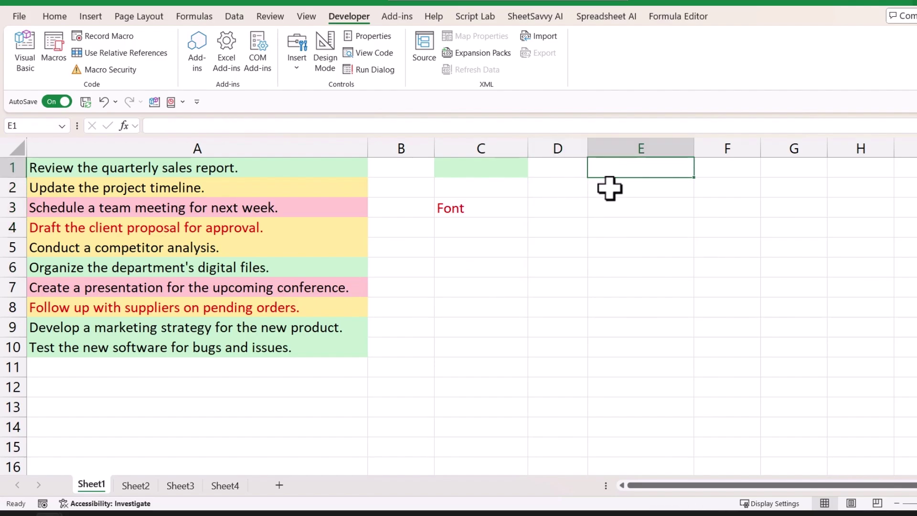
type("=COun")
key("Down")
key("Down")
key("Down")
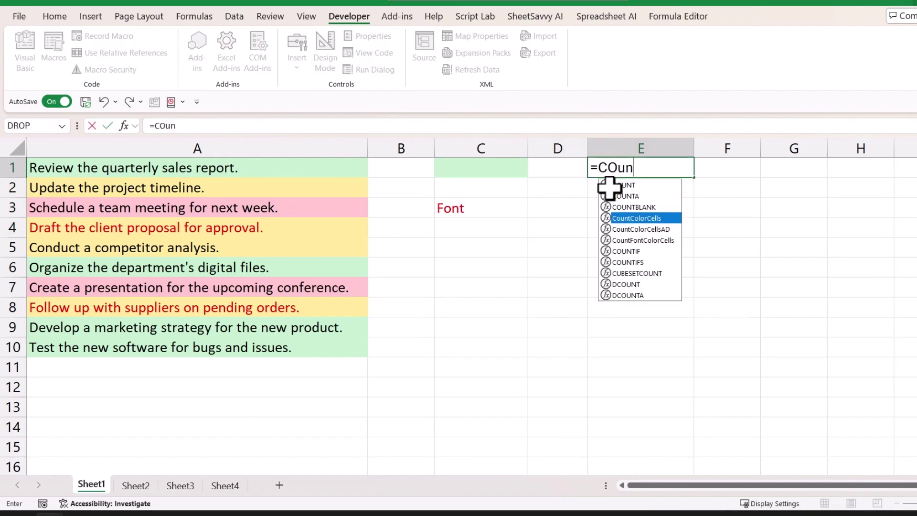
key("Down")
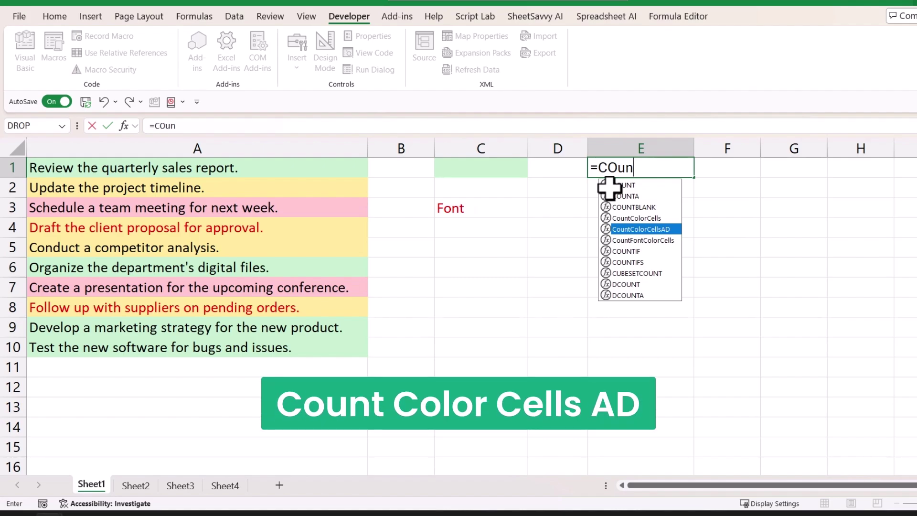
key("Tab")
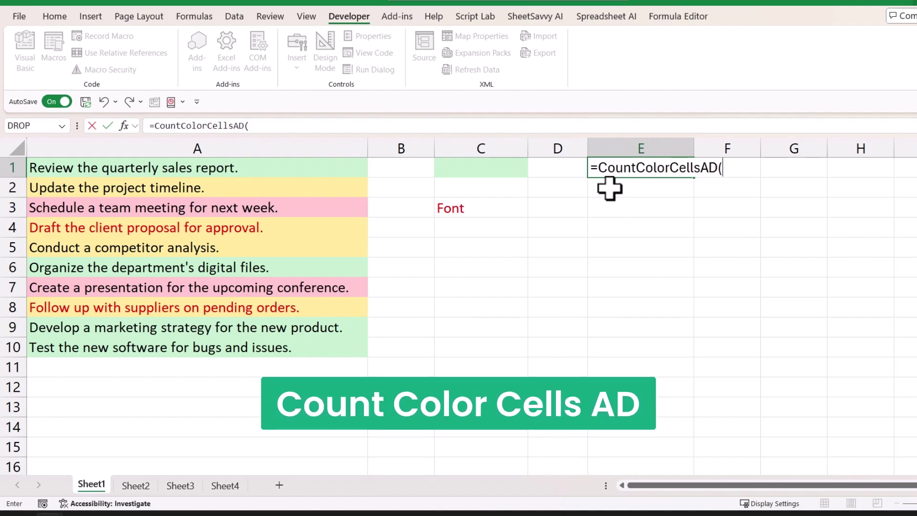
key("Left")
key("Left")
key("Left")
key("Left")
key("shift+Down")
key("shift+Down")
key("shift+Down")
key("shift+Down")
key("shift+Down")
key("shift+Down")
key("shift+Down")
key("shift+Down")
key("shift+Down")
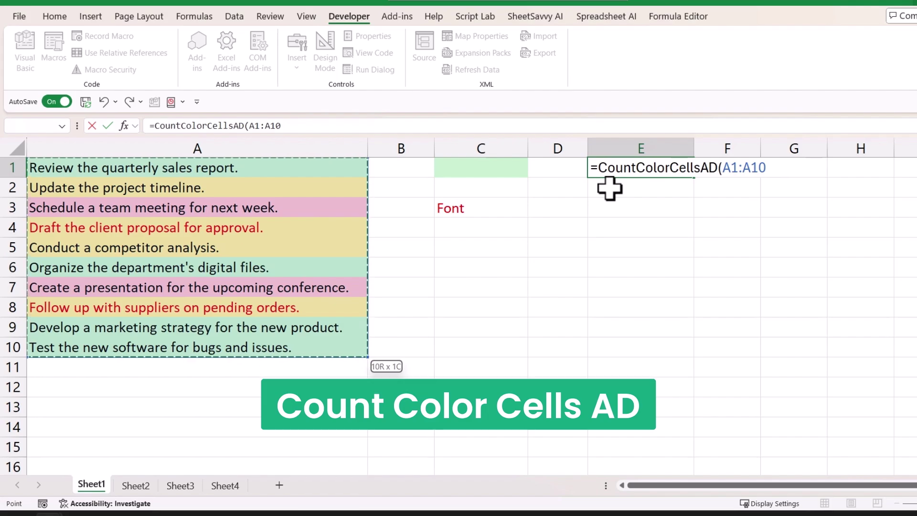
type(",")
key("Left")
key("Left")
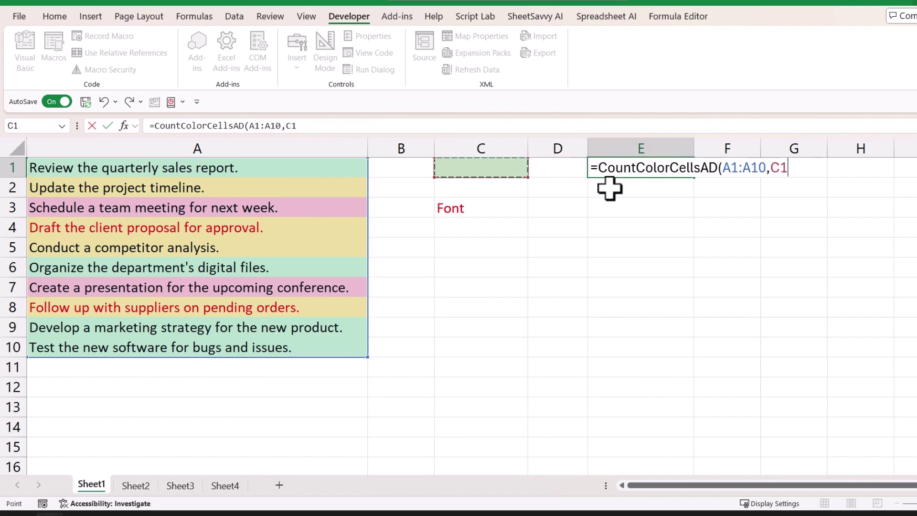
type(",")
type("0)")
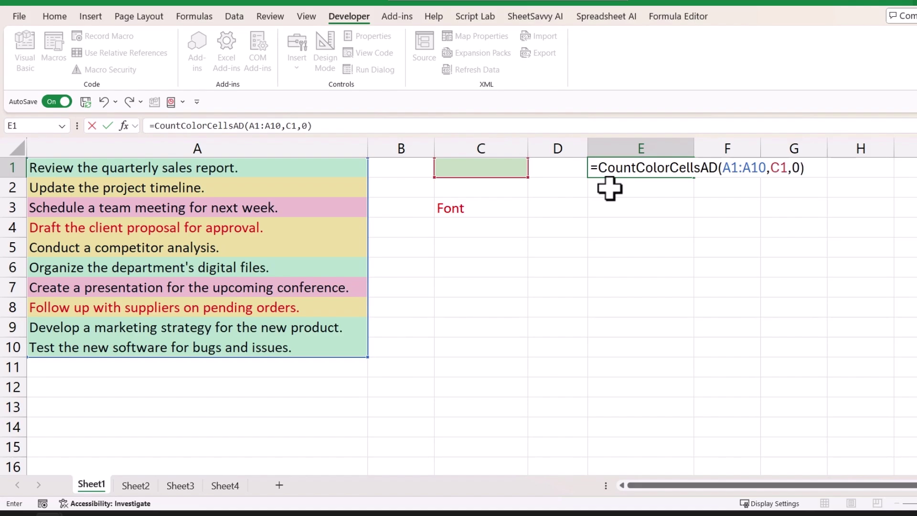
key("Return")
key("Up")
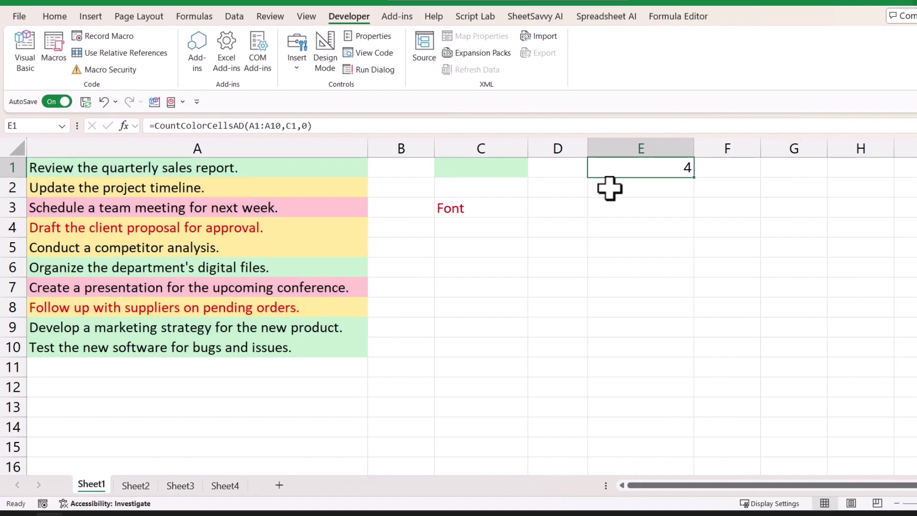
key("Down")
key("Down")
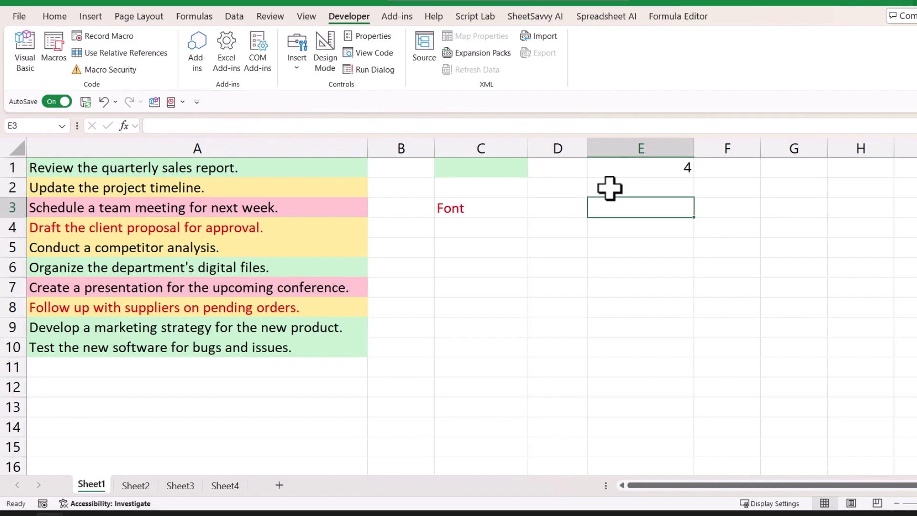
key("Up")
key("Up")
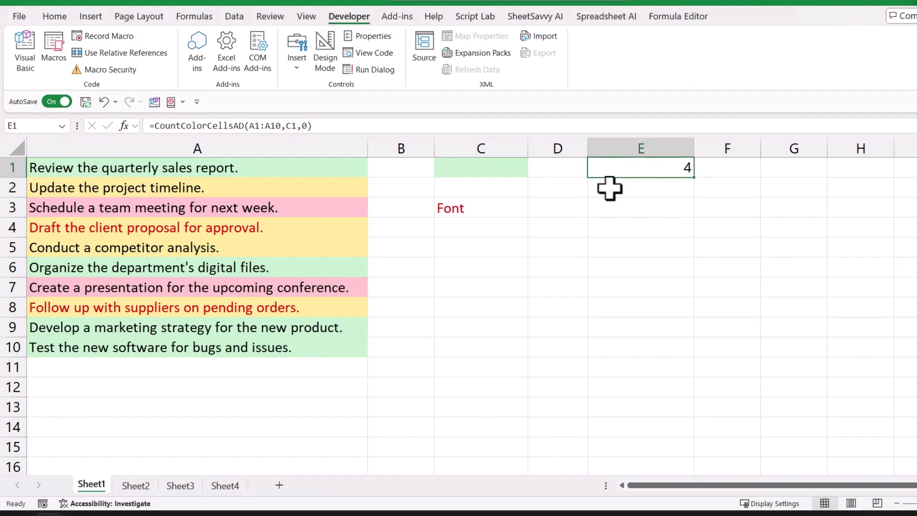
Enter the formula =CountColorCellsAD(A1:A10,C3,1) in cell E3 to count the task cells by the font color of C3.
left_click(625, 211)
type("=COU")
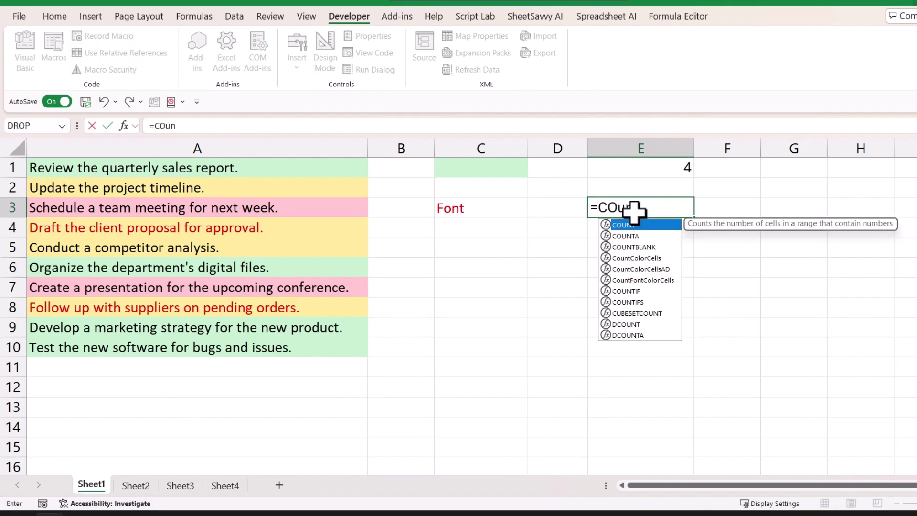
key("Down")
key("Down")
key("Down")
key("Tab")
key("Left")
key("Left")
key("Left")
key("Left")
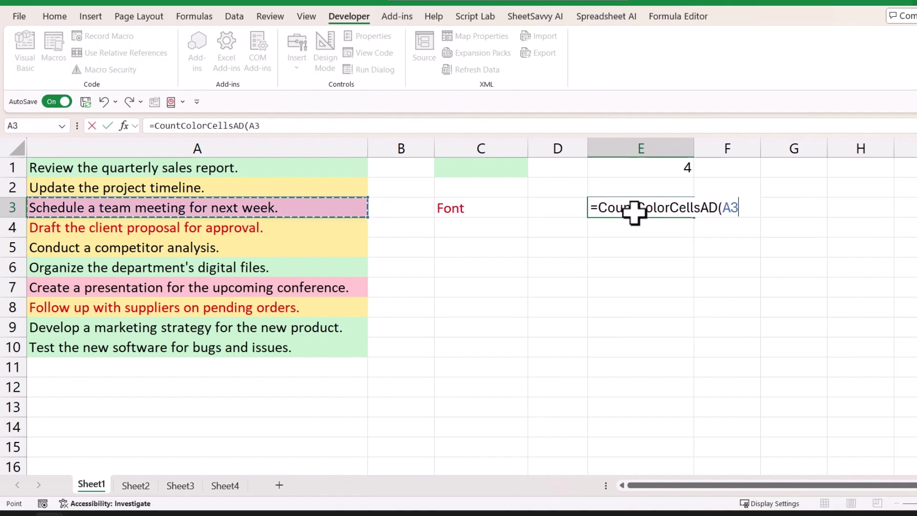
key("Up")
key("Up")
key("ctrl+shift+Down")
type(",C")
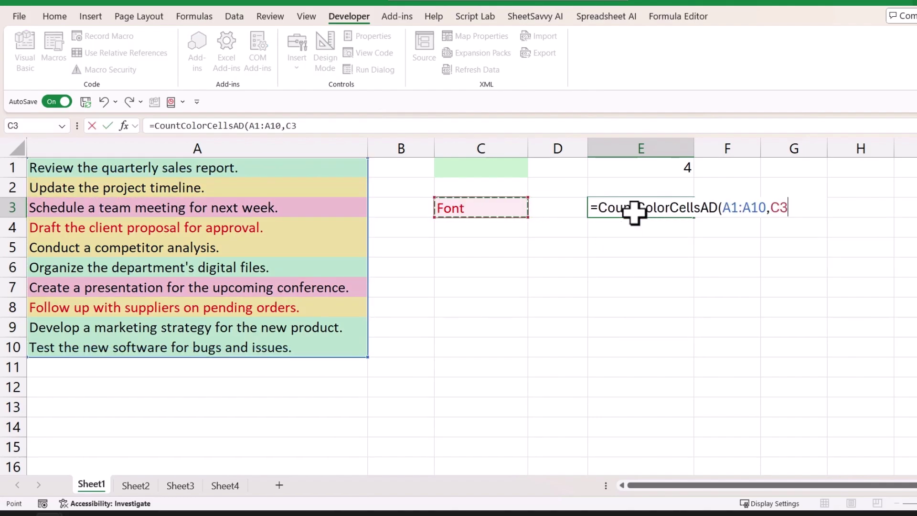
type(",")
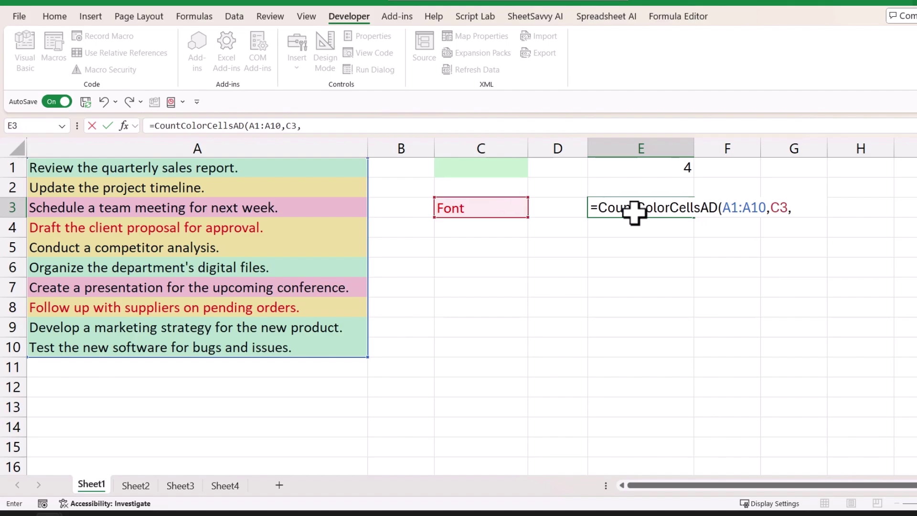
type("1)")
key("Return")
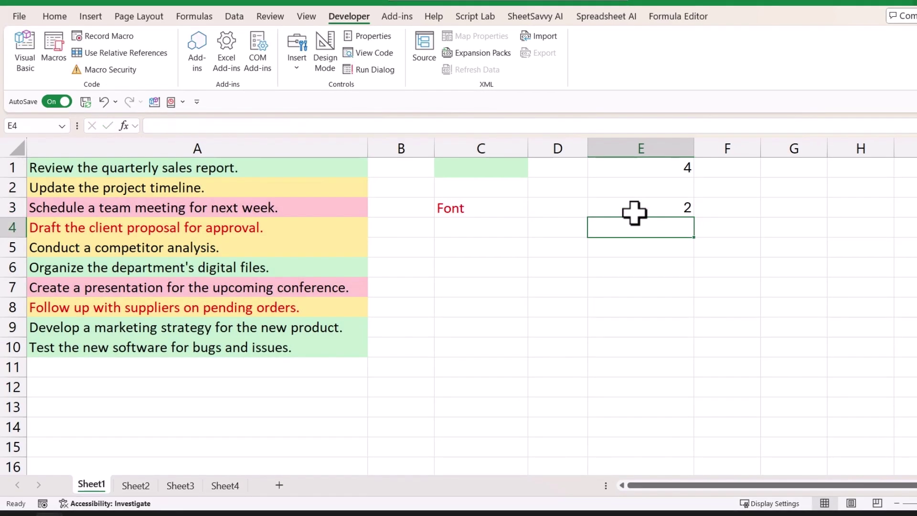
left_click_drag(634, 212, 646, 166)
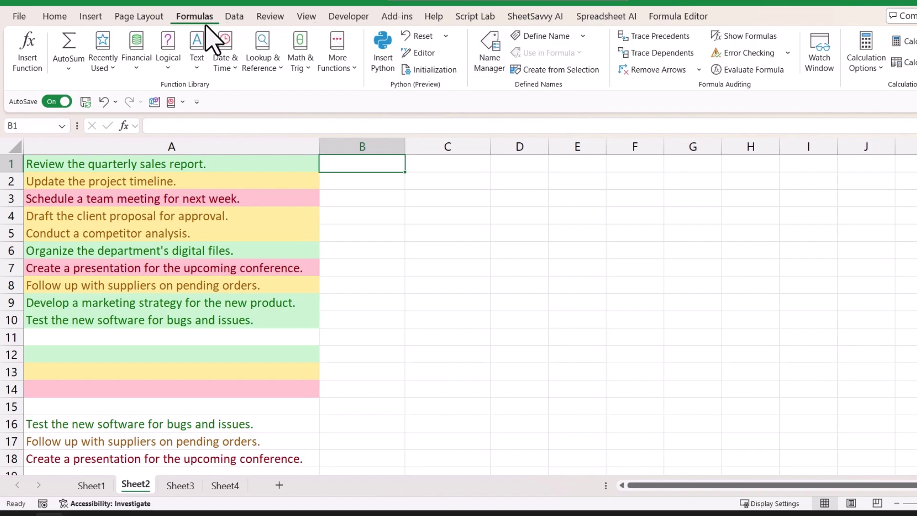
Define a workbook-scoped name GetCellColor that refers to =GET.CELL(38,A1), with cell B1 of Sheet2 selected.
left_click(489, 68)
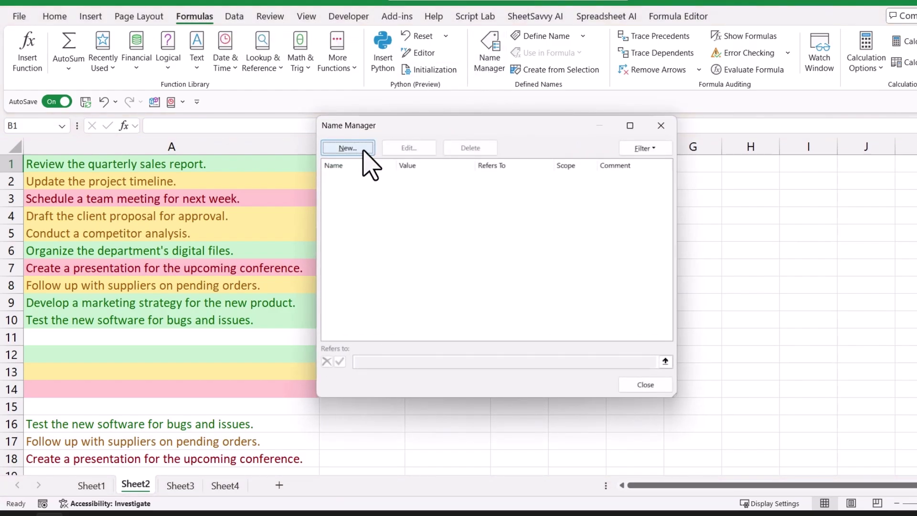
left_click(348, 148)
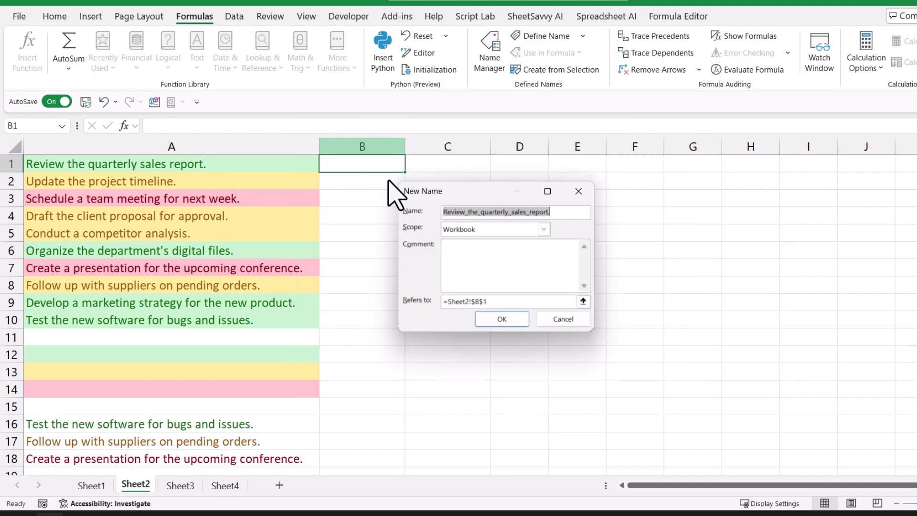
key("BackSpace")
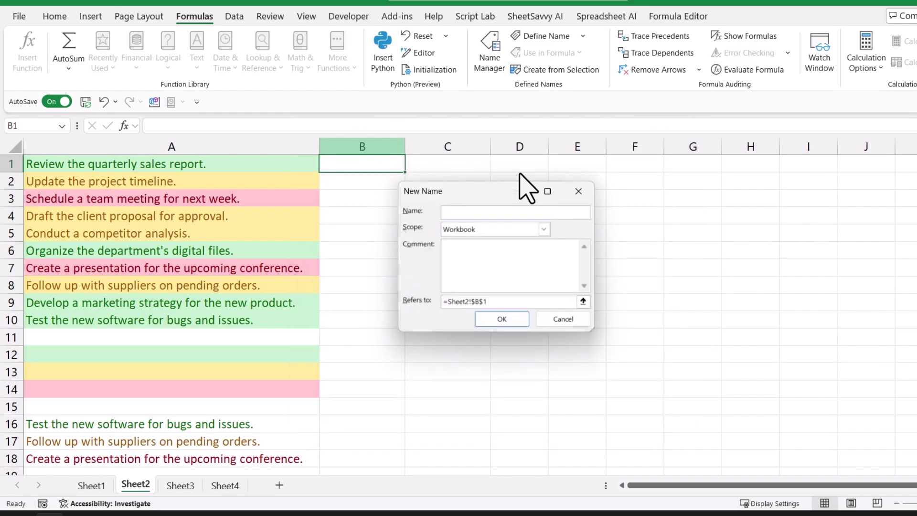
type("GetCellColor")
key("Tab")
key("Tab")
key("Tab")
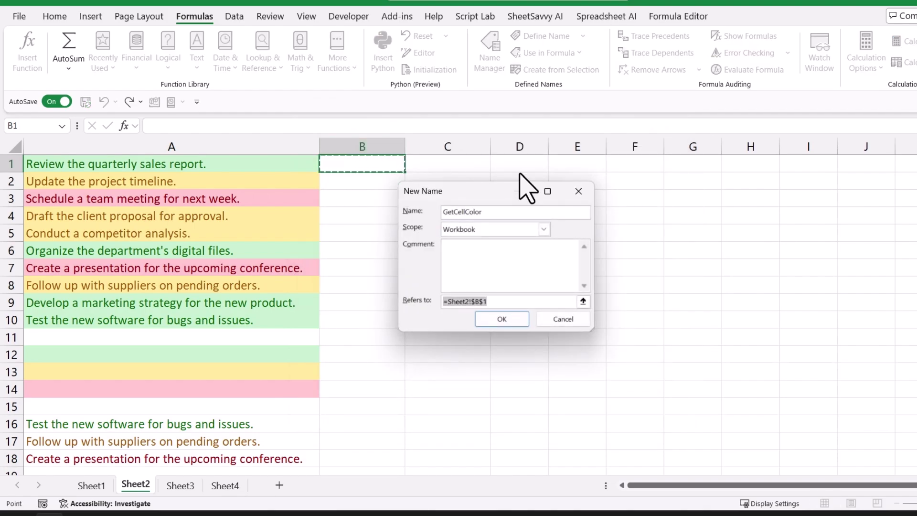
type("=GET.CELL(38,A1)")
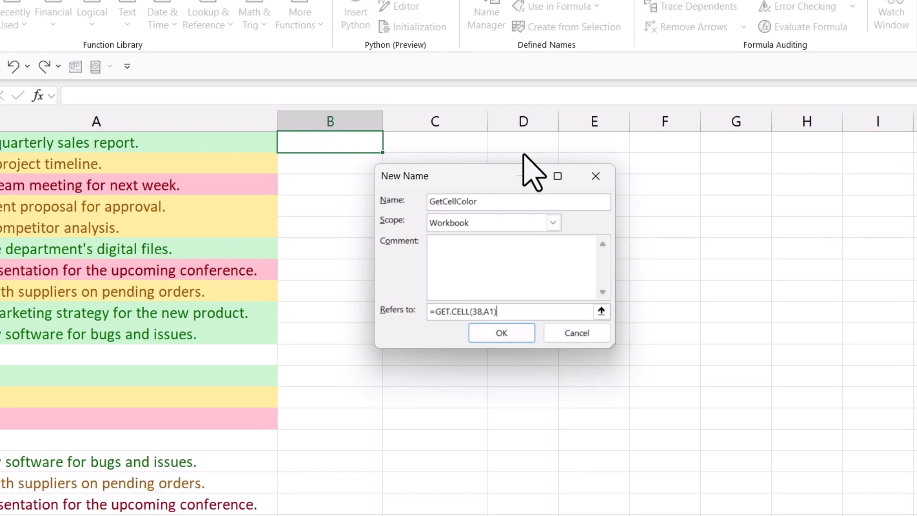
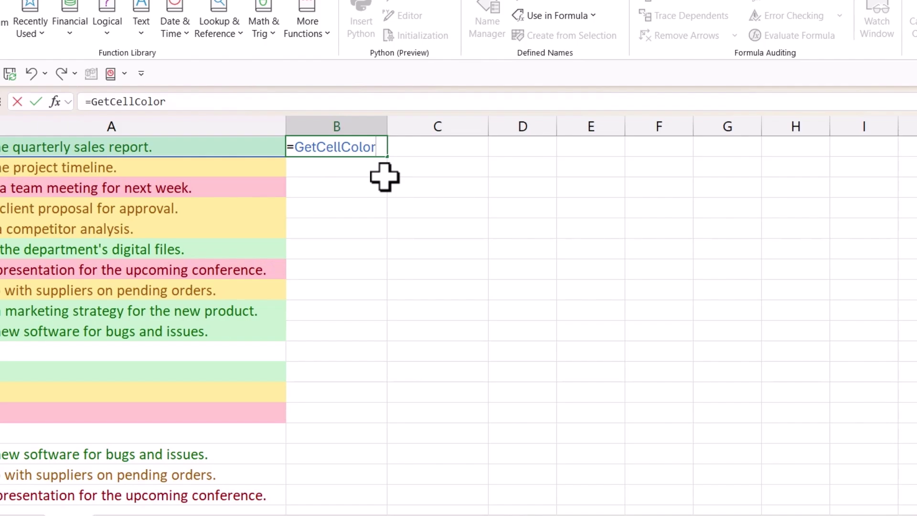
Commit the formula =GetCellColor in cell B1 and fill it down to B10 beside the task list.
key("Return")
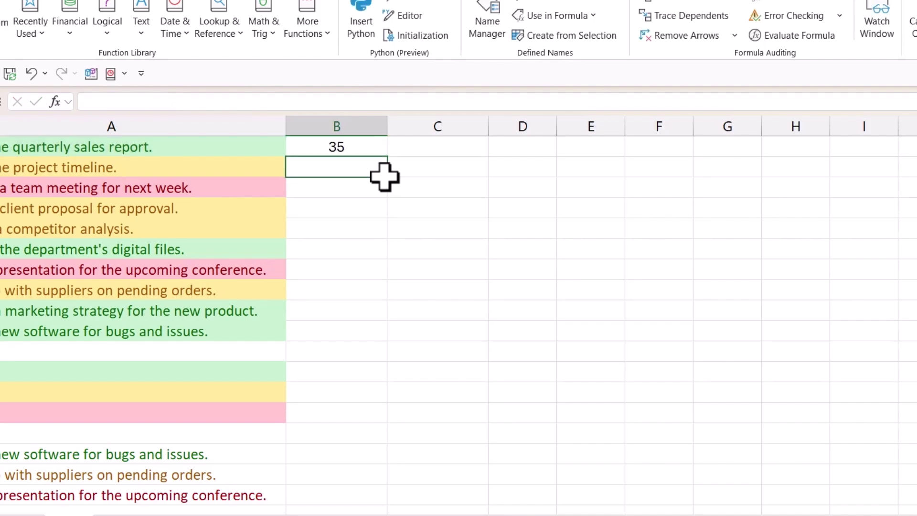
key("Left")
key("ctrl+Down")
key("Right")
key("ctrl+shift+Up")
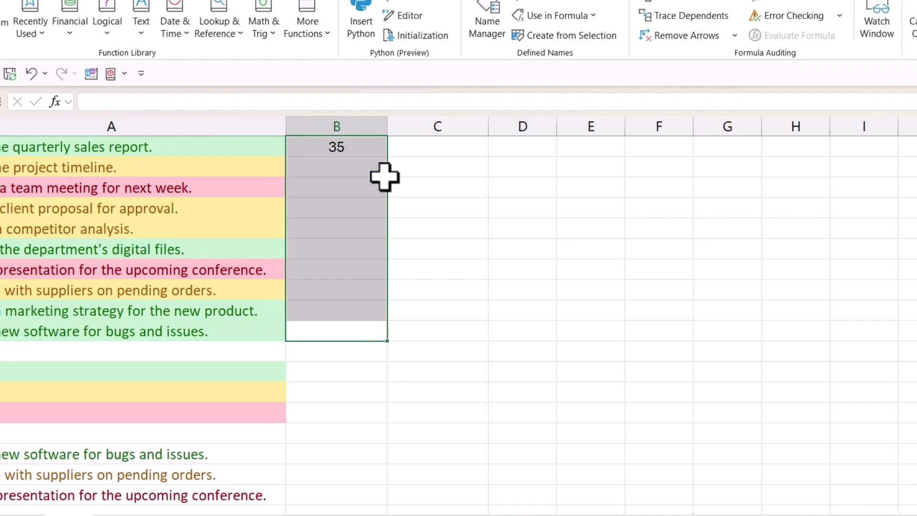
key("ctrl+d")
Start a COUNTIF formula in cell B12, beside the green sample cell, with B1:B10 as its range.
key("Left")
key("Down")
key("Down")
key("Right")
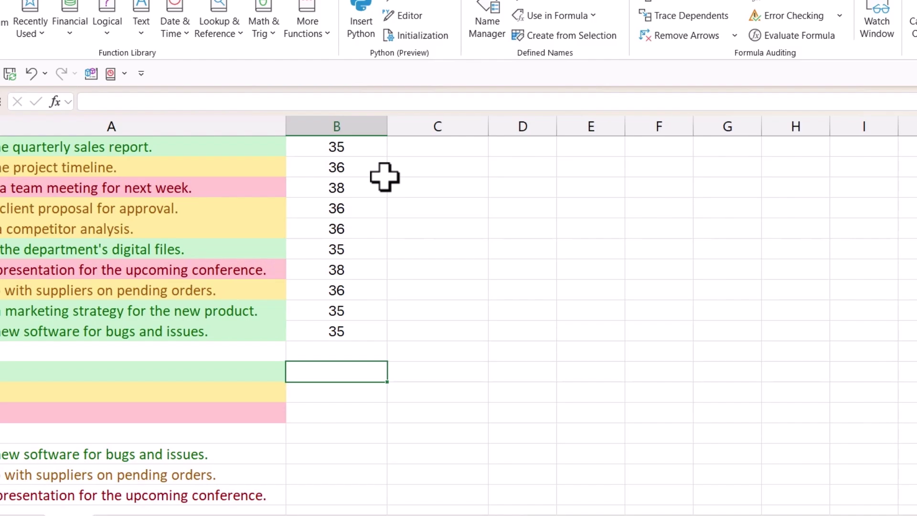
type("=COun")
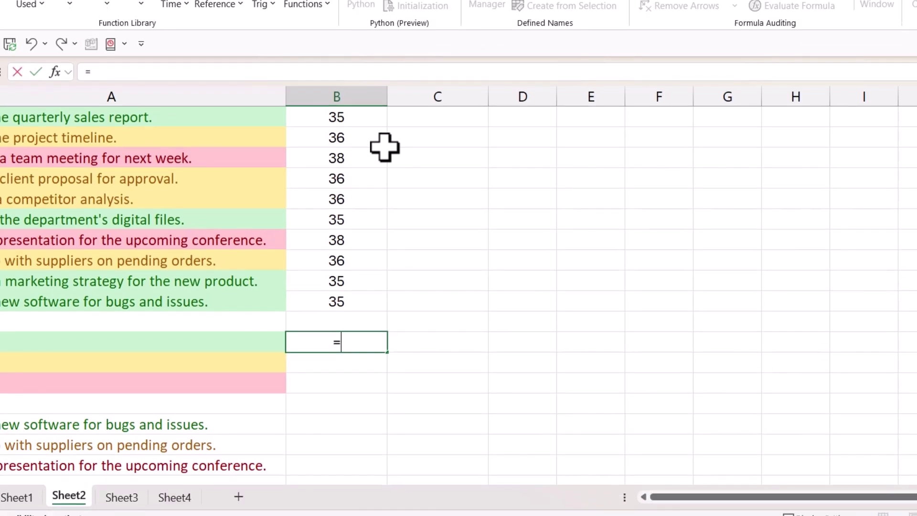
key("Down")
key("Down")
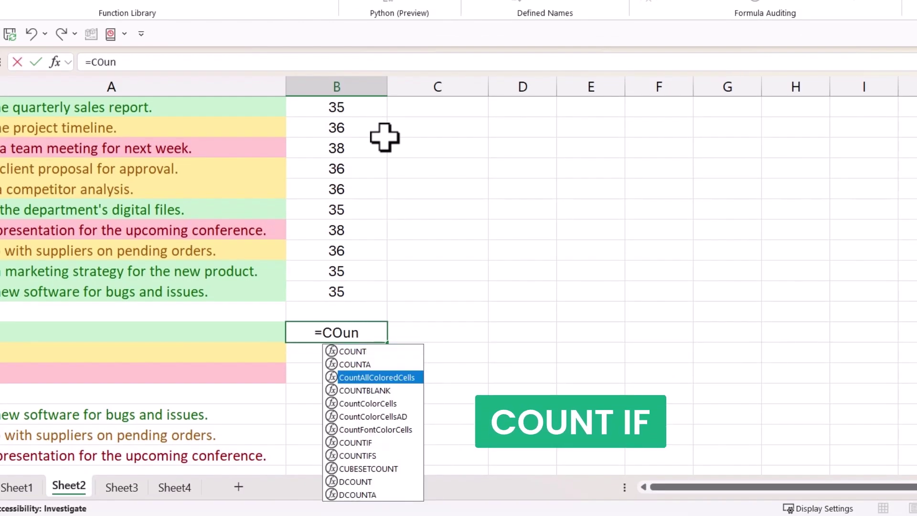
key("Down")
key("Down")
key("Down")
key("Down")
key("Down")
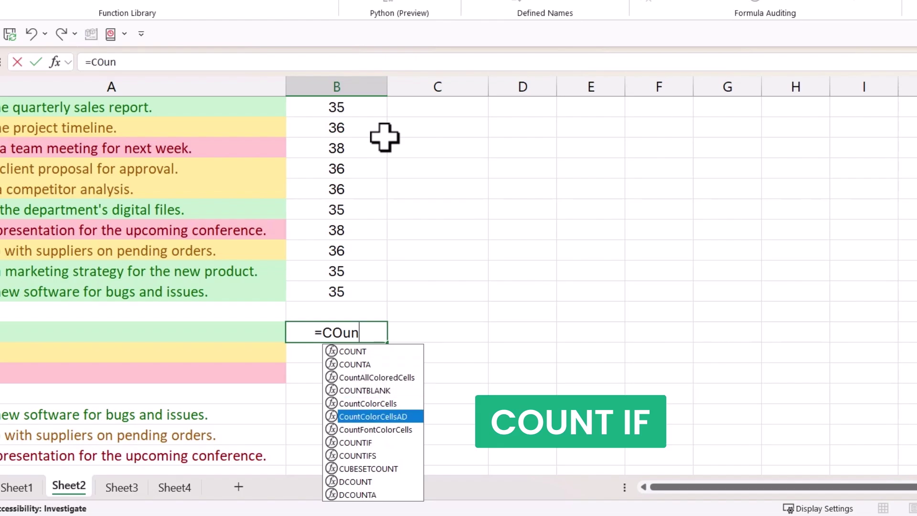
key("Tab")
key("Up")
key("Up")
key("ctrl+shift+Up")
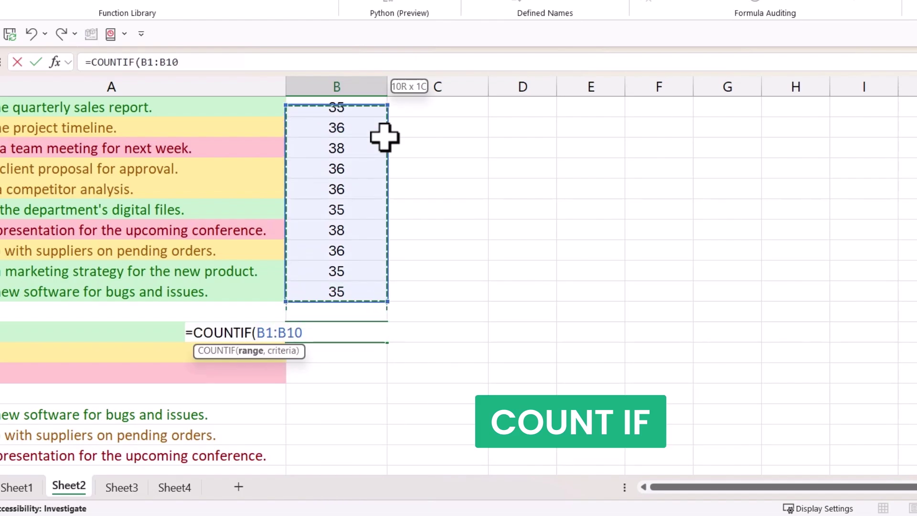
type(",")
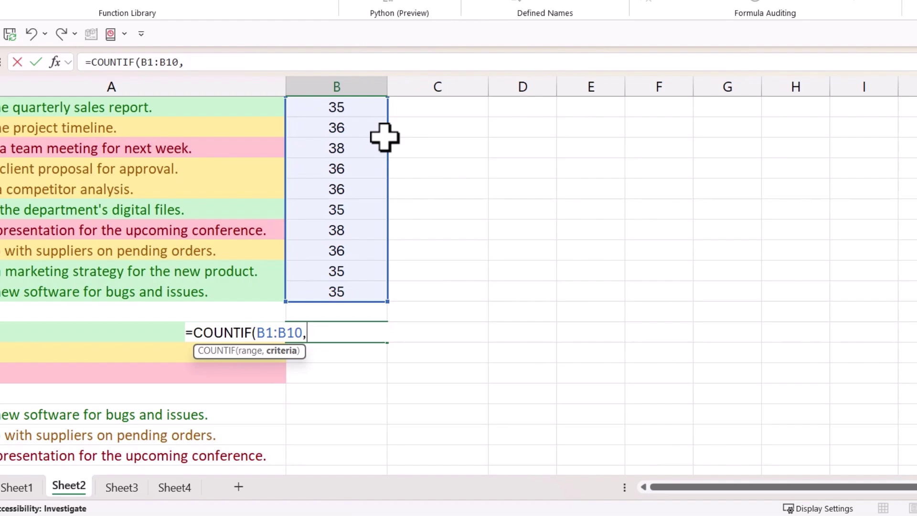
Complete the B12 formula with GetCellColor as the criterion, giving =COUNTIF(B1:B10,GetCellColor), and commit it.
key("Left")
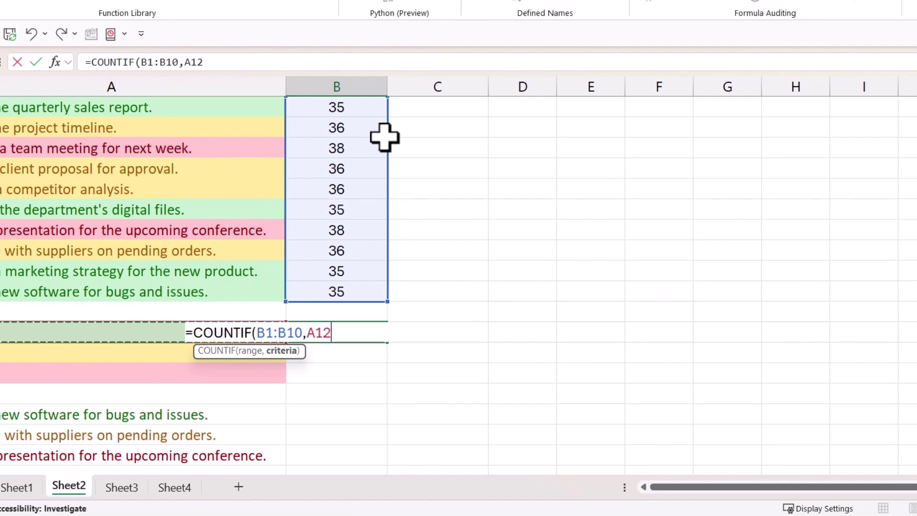
key("BackSpace")
key("BackSpace")
key("BackSpace")
type("GetCellColor")
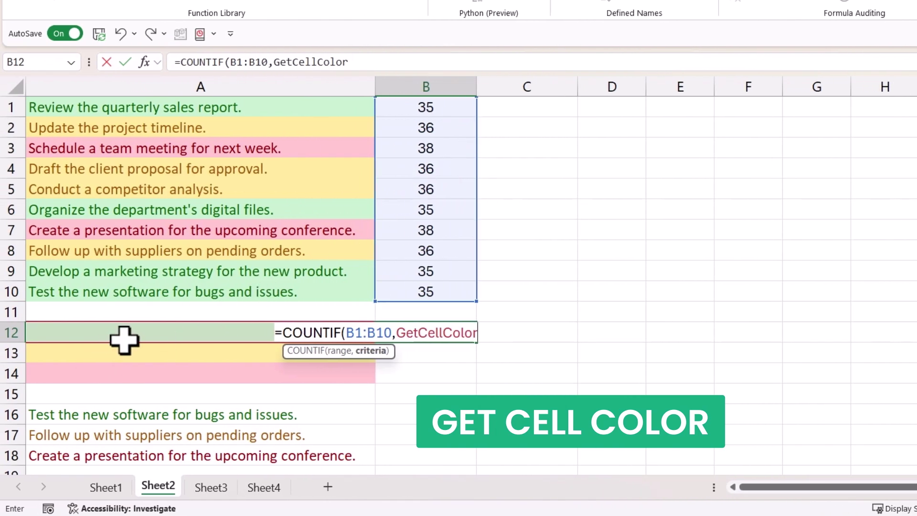
type(")")
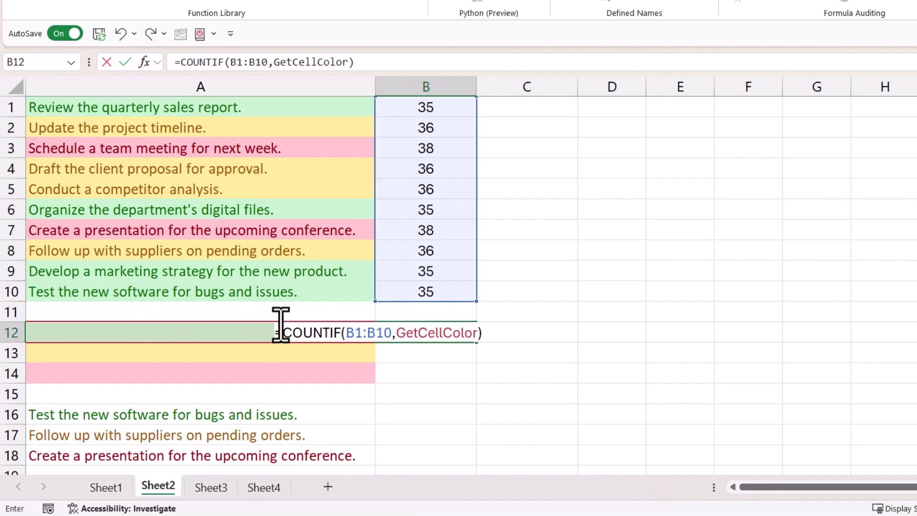
key("Return")
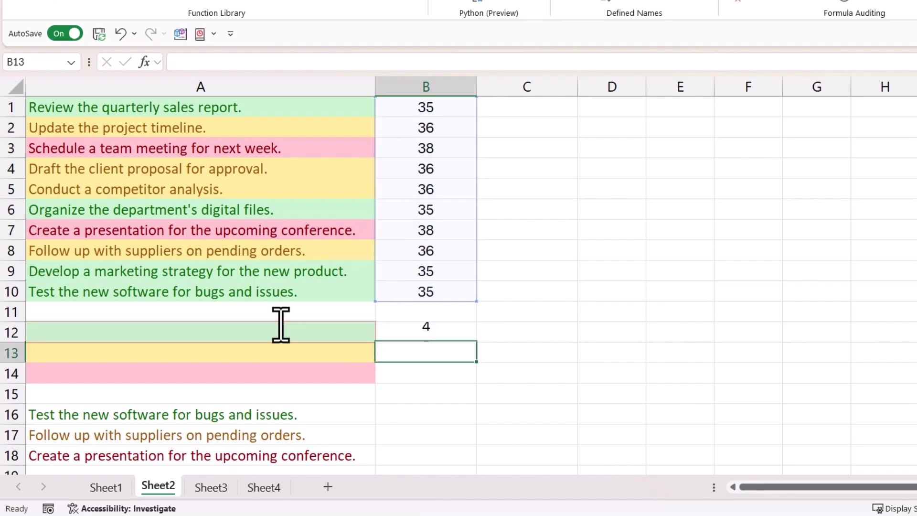
Reopen the formula in cell B12 at its B1:B10 range reference, commit it and fill it down to B14.
key("Up")
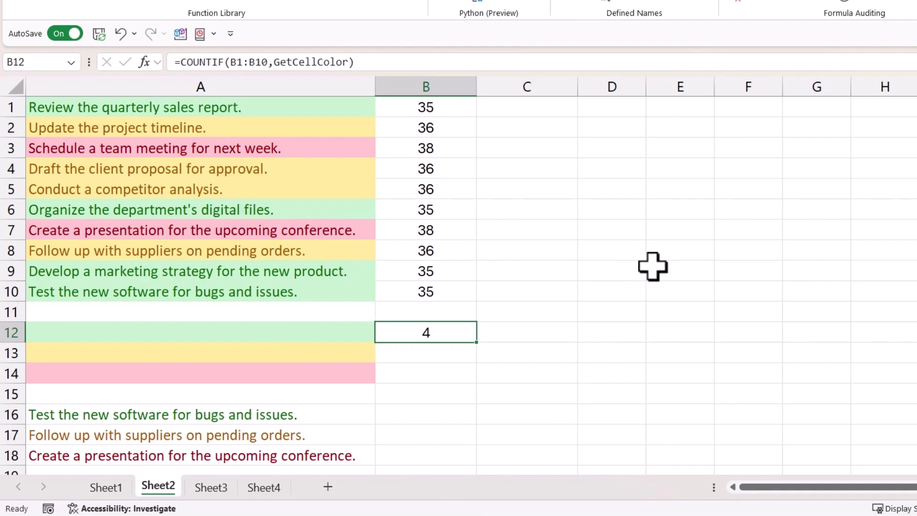
double_click(418, 332)
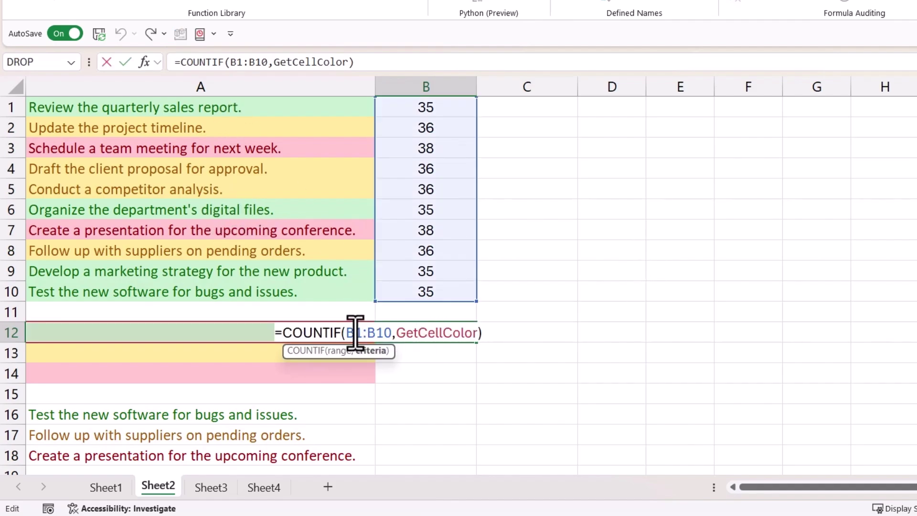
left_click_drag(345, 335, 388, 329)
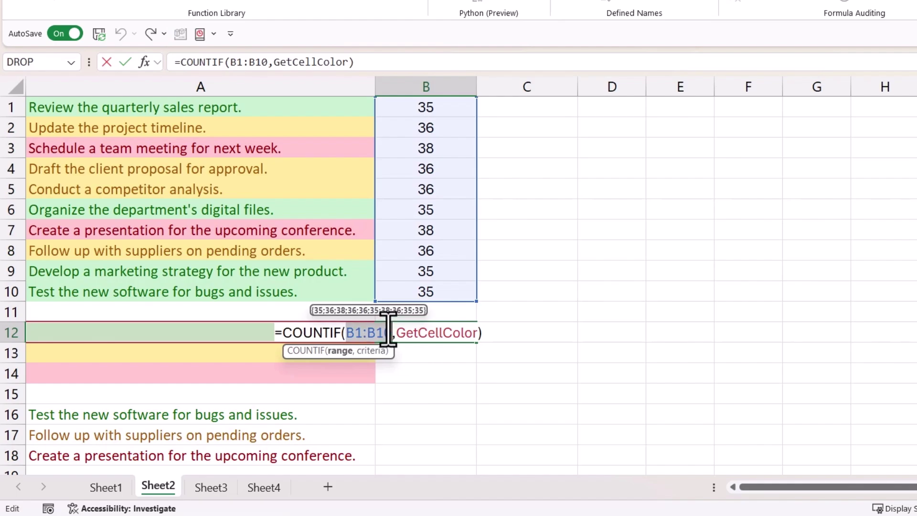
key("Return")
key("Left")
key("Right")
key("Down")
key("Down")
key("Down")
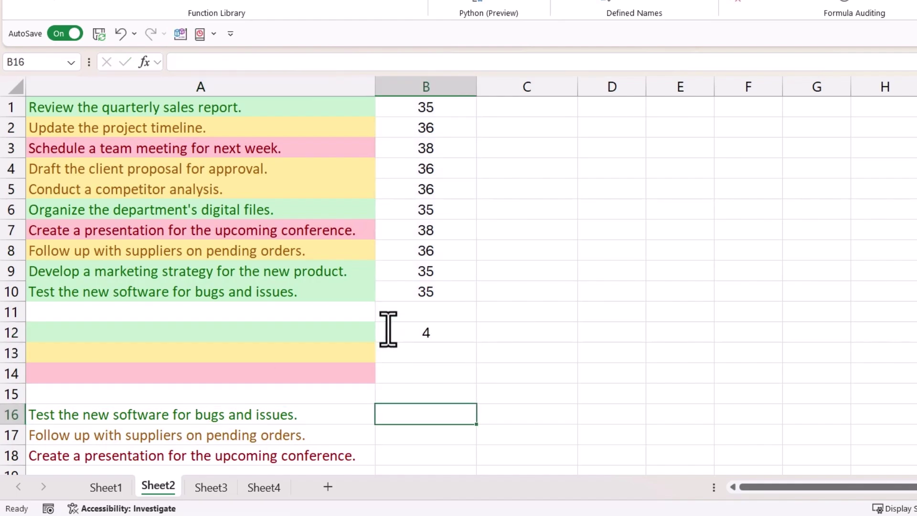
key("Up")
key("Up")
key("shift+Up")
key("shift+Up")
key("ctrl+d")
key("Up")
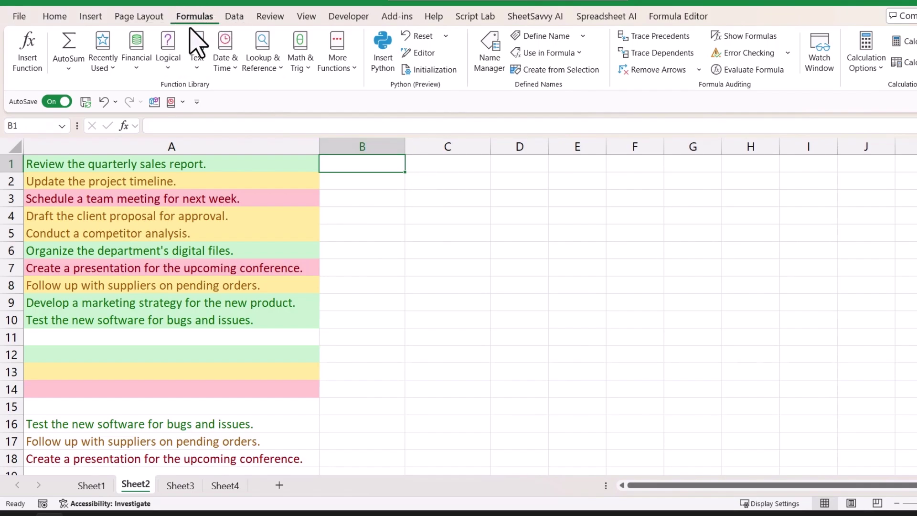
Define a workbook-scoped name GetFontColor that refers to =GET.CELL(24,A1), with cell B1 selected.
left_click(496, 60)
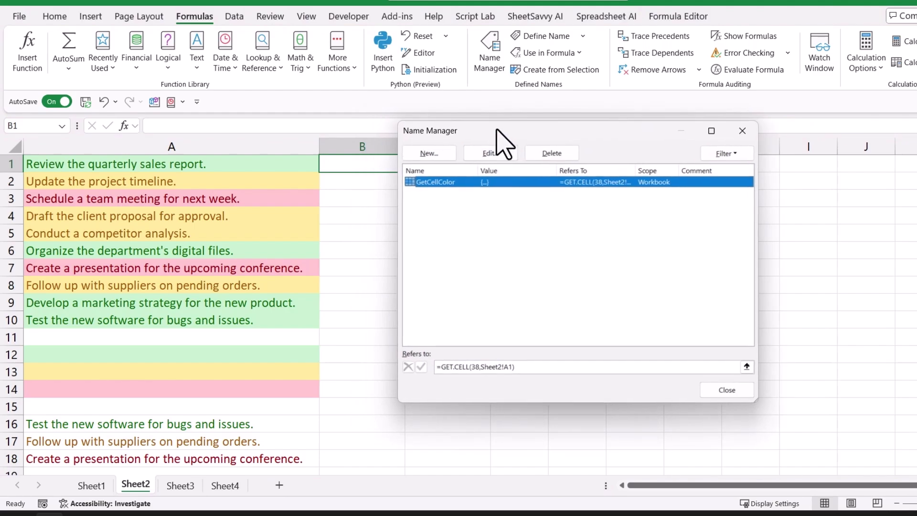
left_click(436, 156)
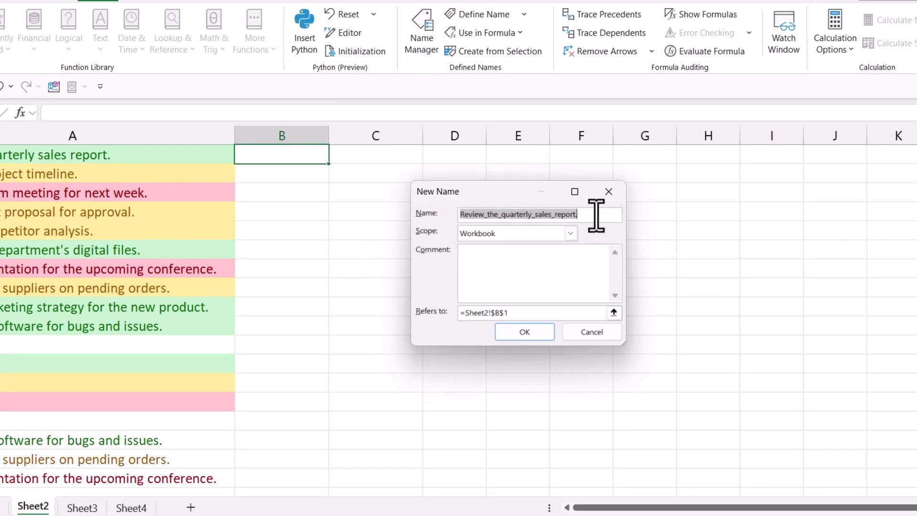
key("BackSpace")
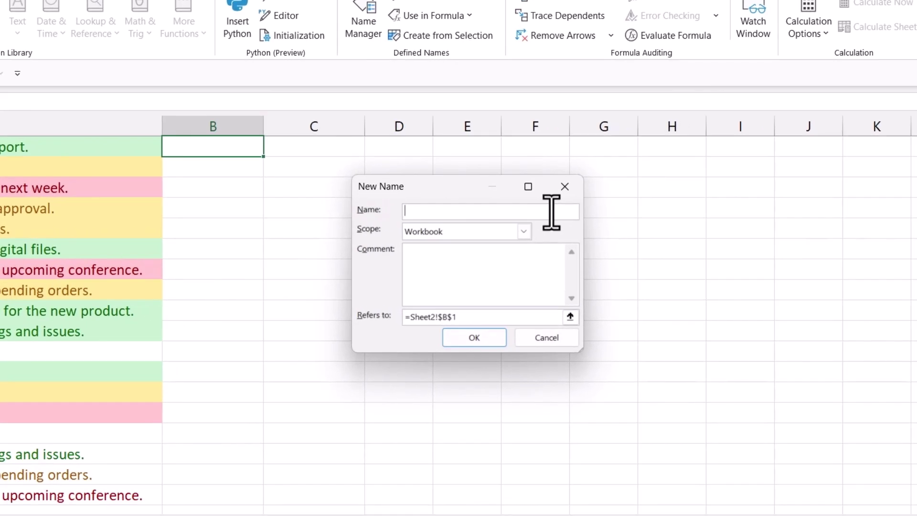
type("GetFontColor")
key("Tab")
key("Tab")
key("Tab")
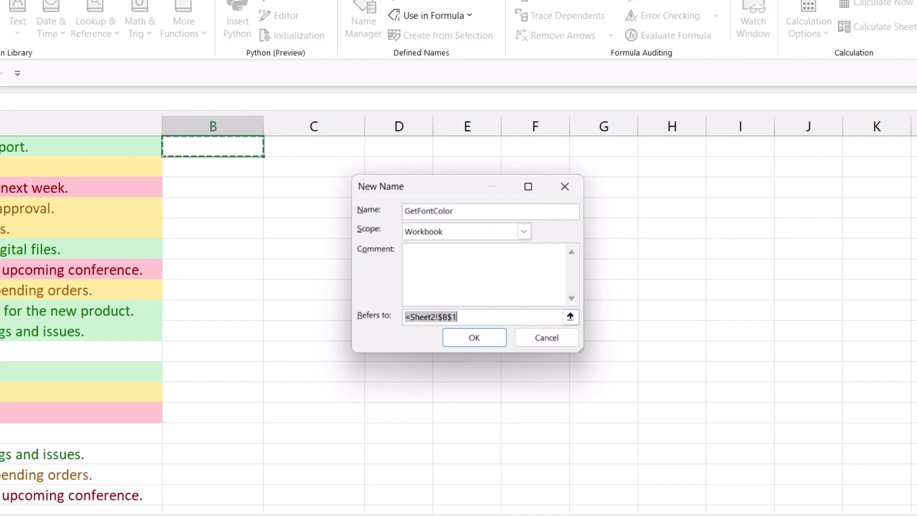
type("=GET.CELL(24,A1)")
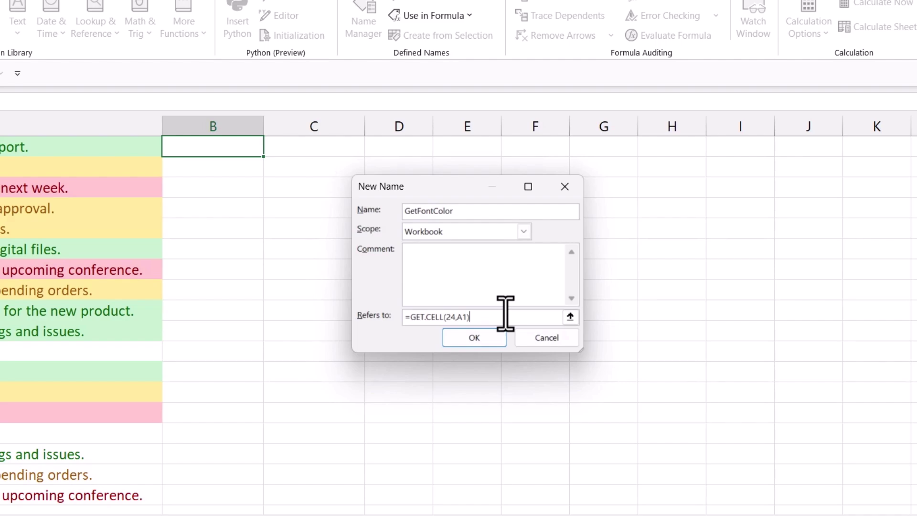
left_click(474, 337)
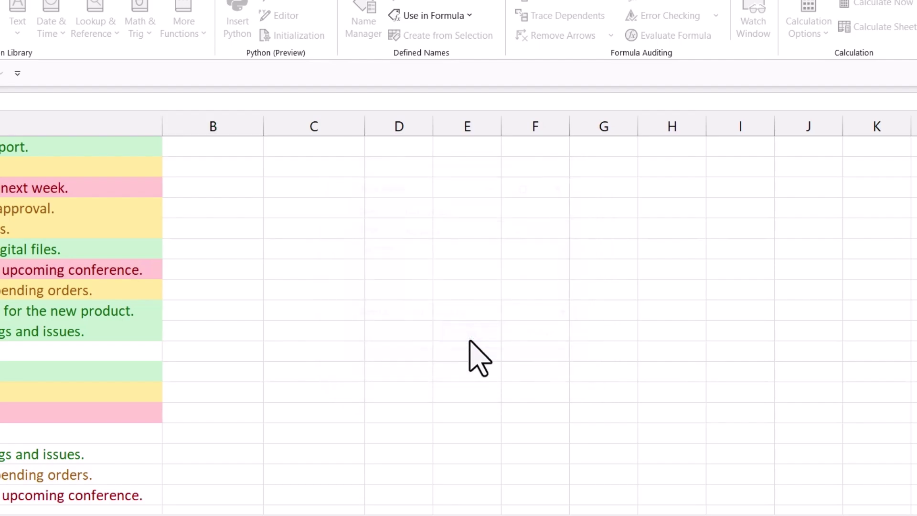
Enter the formula =GetFontColor in cell B1 and fill it down to B10 beside the task list.
type("=")
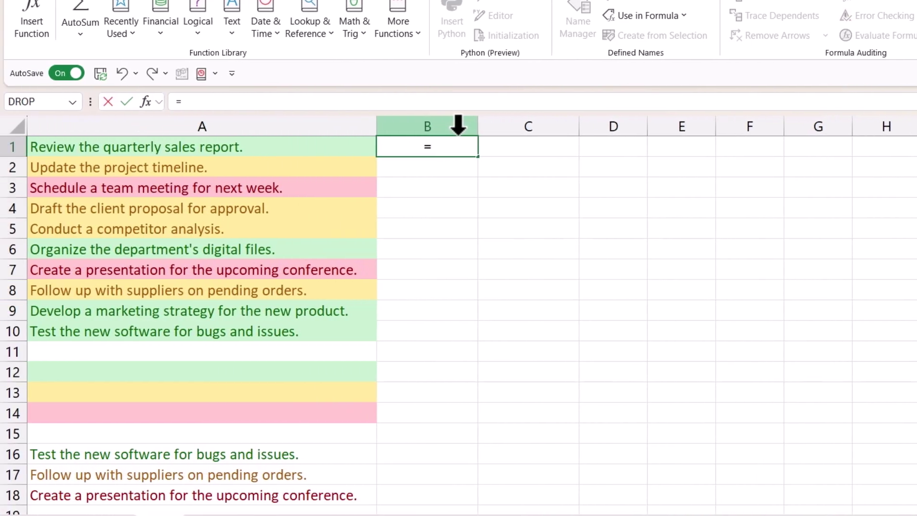
type("Get")
key("Down")
key("Tab")
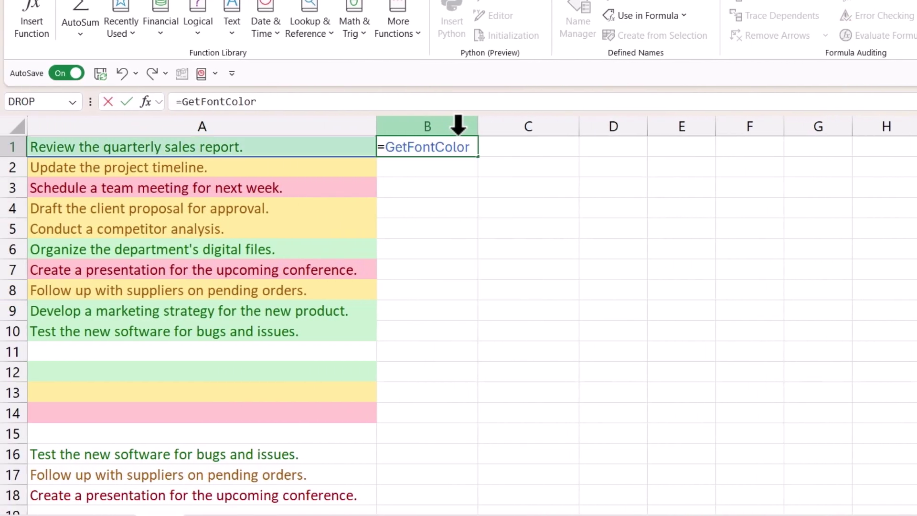
key("Return")
key("Left")
key("ctrl+Down")
key("Right")
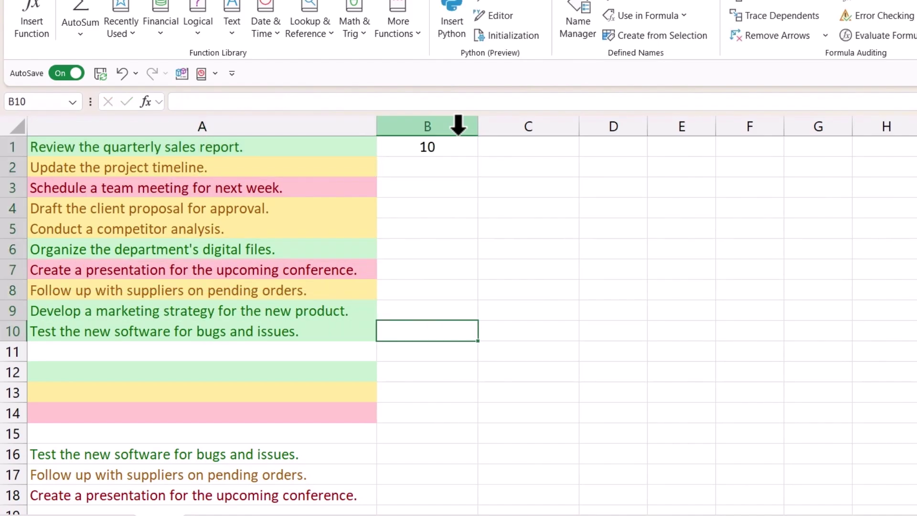
key("ctrl+shift+Up")
key("ctrl+d")
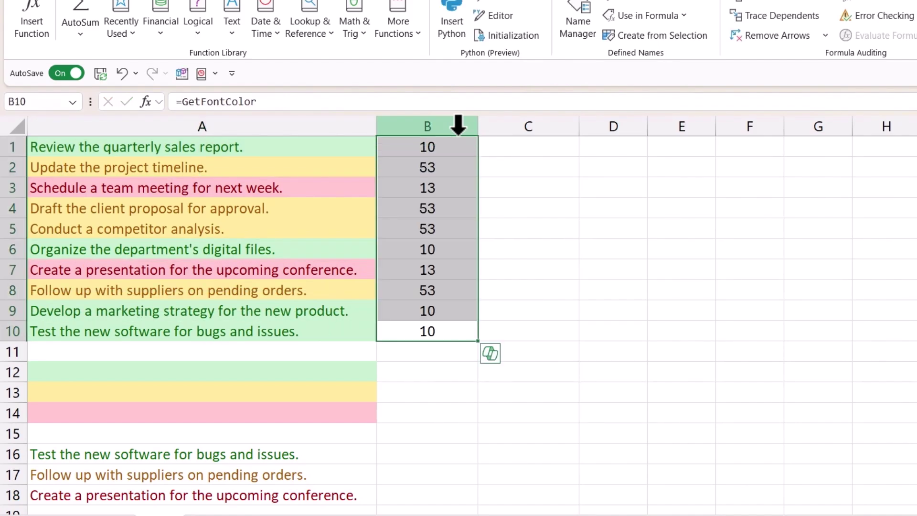
Start a COUNTIF formula in cell B16, beside the green-font sample task.
key("Left")
key("Down")
key("Down")
key("Down")
key("Down")
key("Down")
key("Down")
key("Right")
type("=COun")
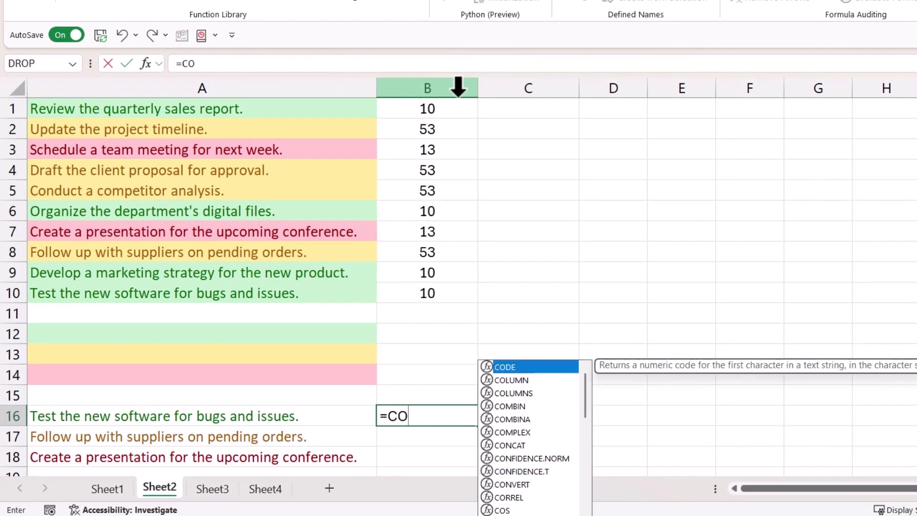
key("Down")
key("Down")
key("Down")
key("Down")
key("Down")
key("Down")
key("Down")
key("Tab")
Set B1:B10 as the range of the COUNTIF formula in cell B16.
key("Left")
key("Up")
key("Up")
key("Up")
key("Up")
key("Up")
key("Up")
key("Up")
key("Up")
key("Up")
key("Up")
key("Up")
key("Up")
key("Up")
key("Up")
key("Up")
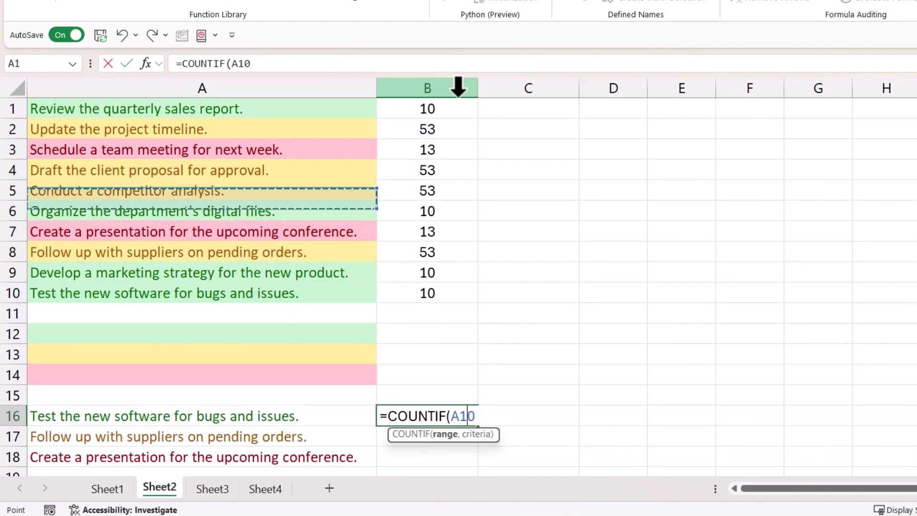
key("Right")
key("ctrl+shift+Down")
type(",")
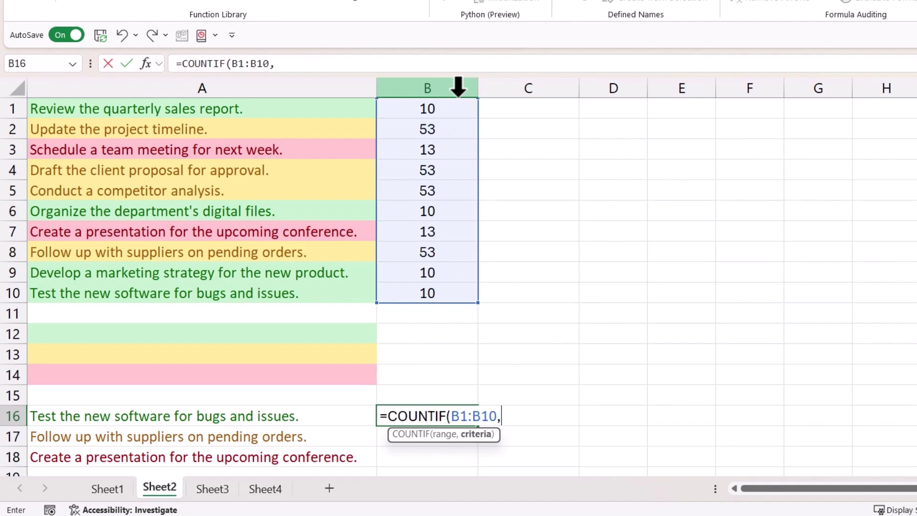
Use GetFontColor as the COUNTIF criterion in cell B16 and close the formula.
type("Get")
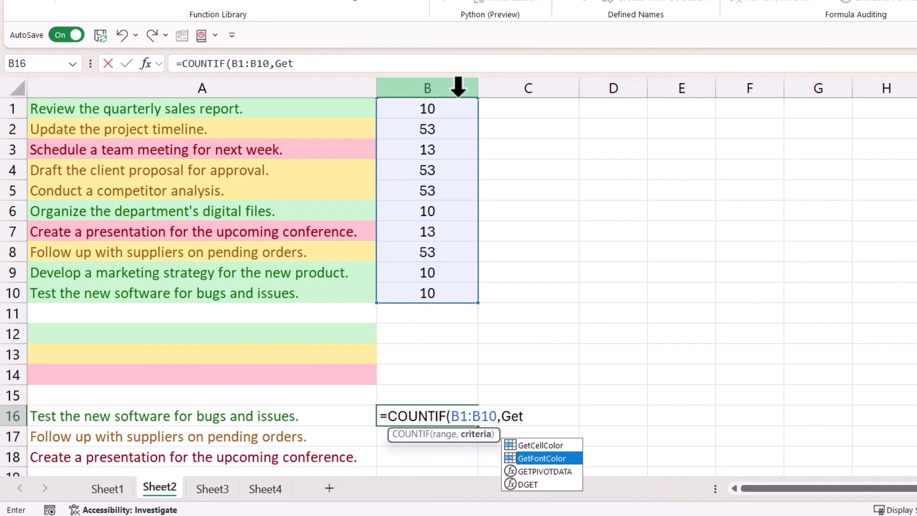
key("Tab")
type(")")
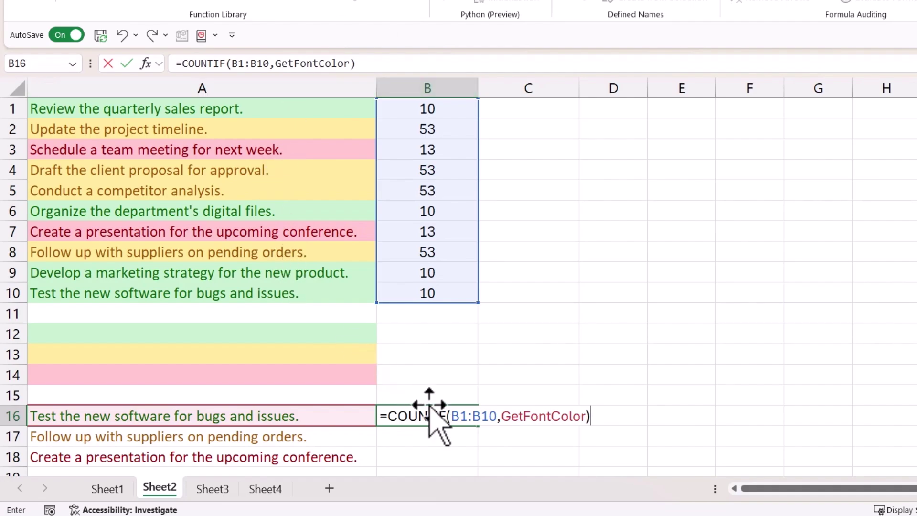
Make the COUNTIF range in B16 absolute as $B$1:$B$10, commit the formula and fill it down to B18.
left_click_drag(450, 416, 499, 416)
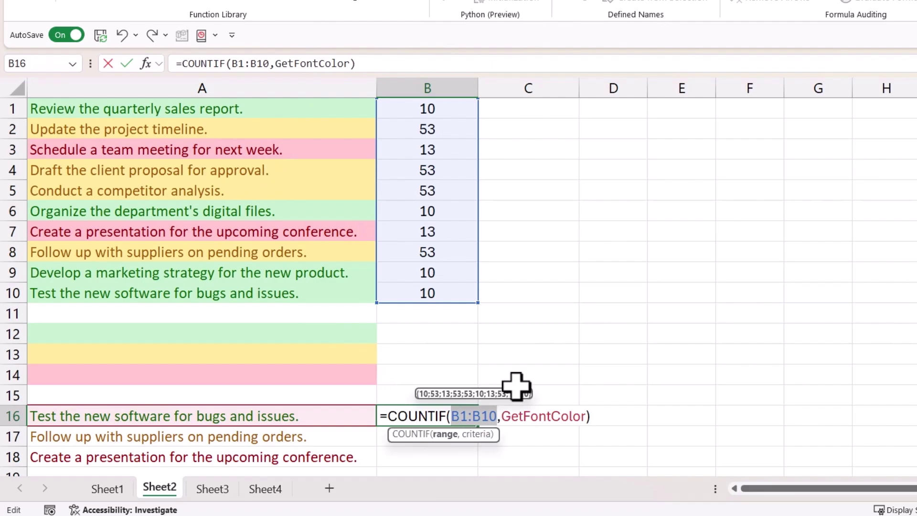
key("F4")
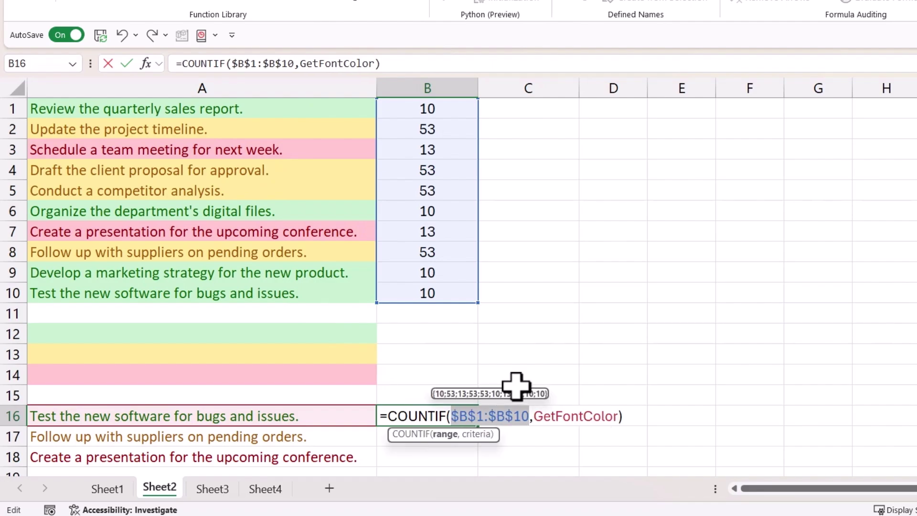
key("Return")
key("Down")
key("shift+Up")
key("shift+Up")
key("ctrl+d")
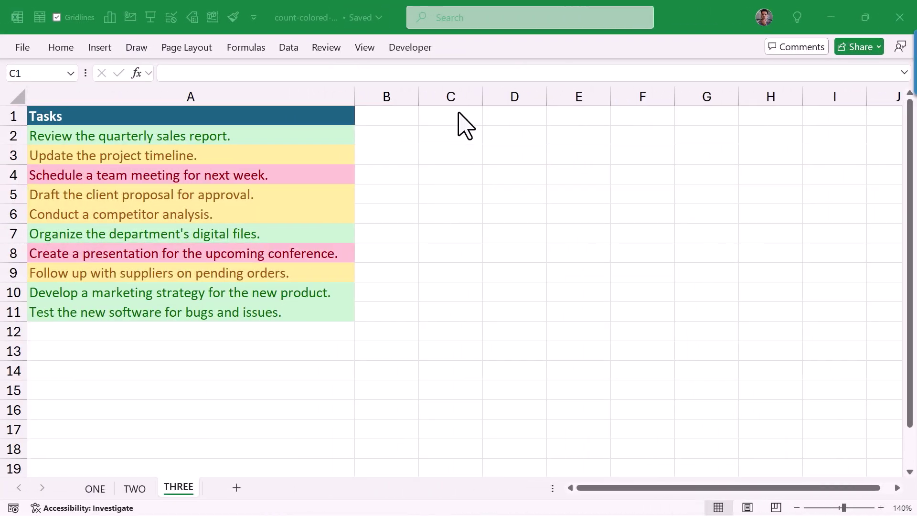
Start a SUBTOTAL formula in cell C1 with function number 3 (COUNTA).
left_click(458, 113)
type("=Sub")
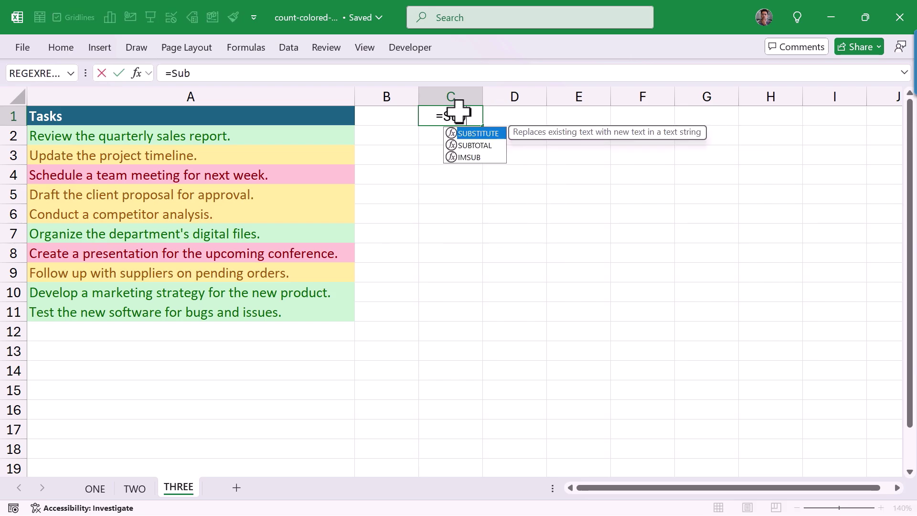
key("Down")
key("Tab")
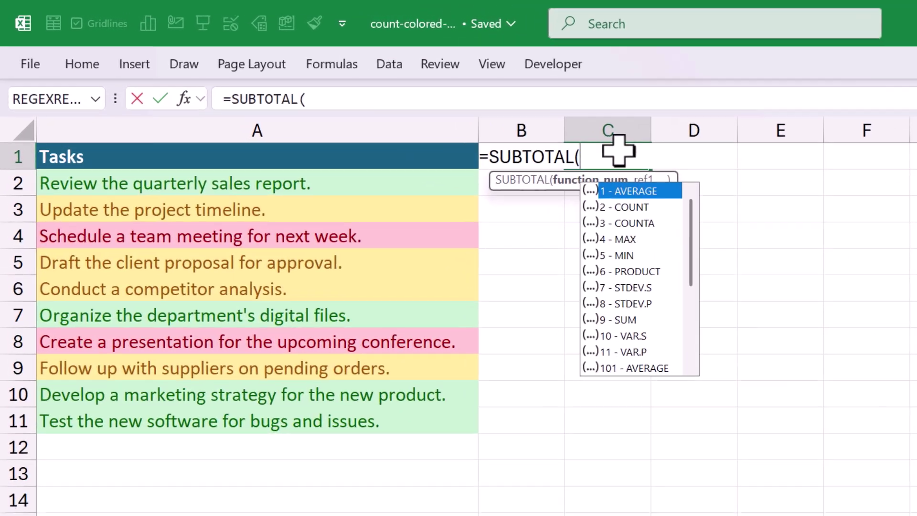
key("Down")
key("Down")
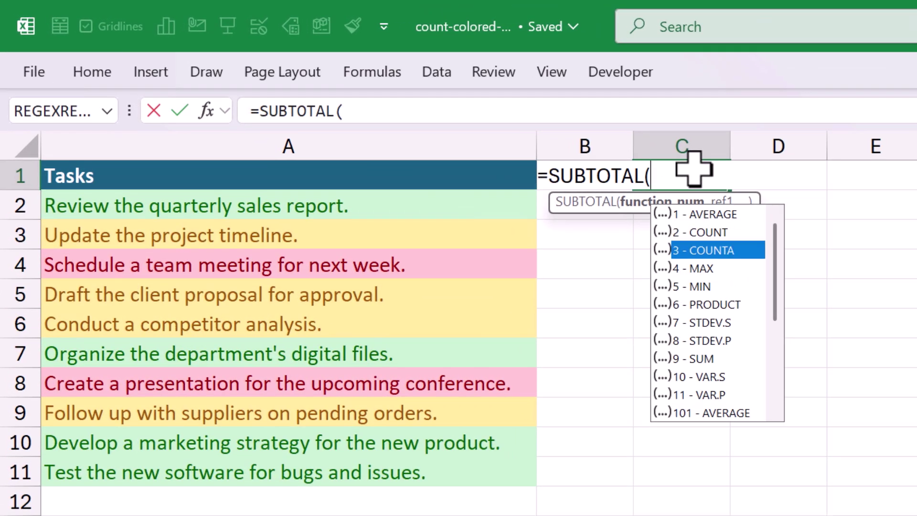
key("Tab")
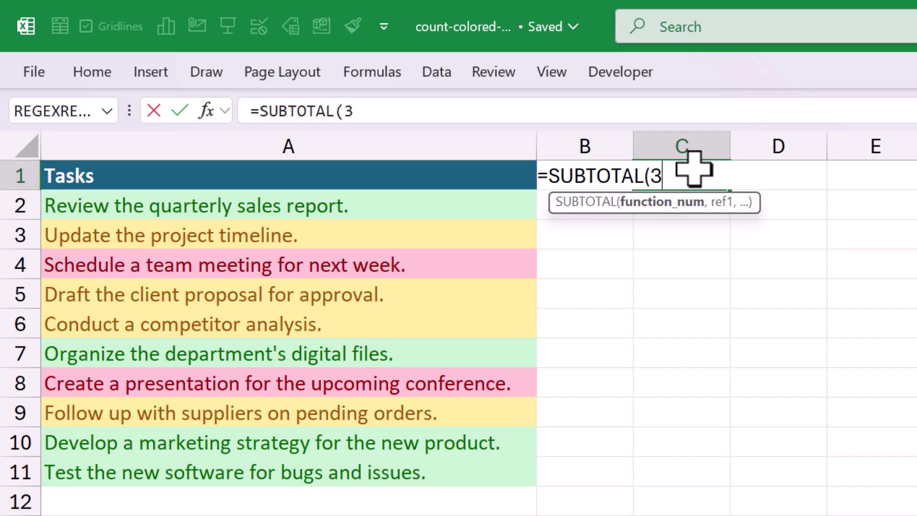
type(",")
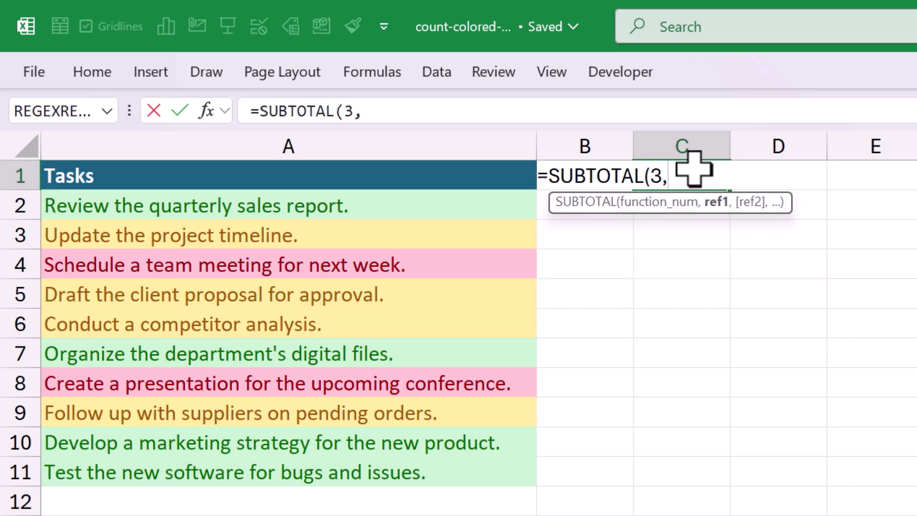
Set A2:A11 as the reference of the SUBTOTAL formula in C1, close the formula and commit it.
key("ctrl+Left")
key("Down")
key("ctrl+shift+Down")
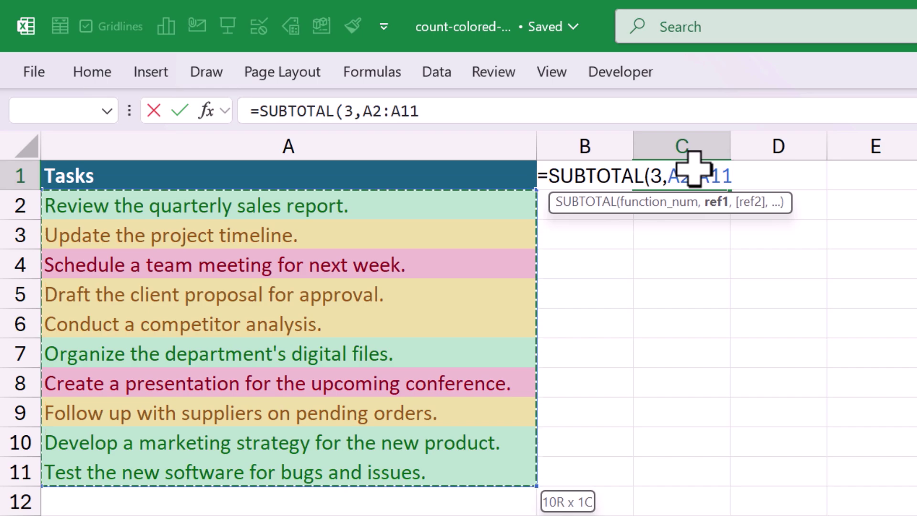
type(")")
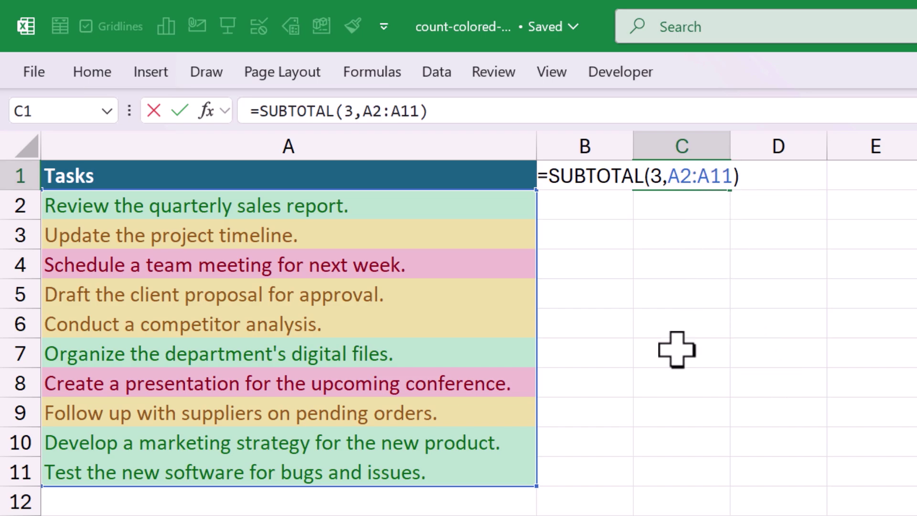
key("Return")
key("Up")
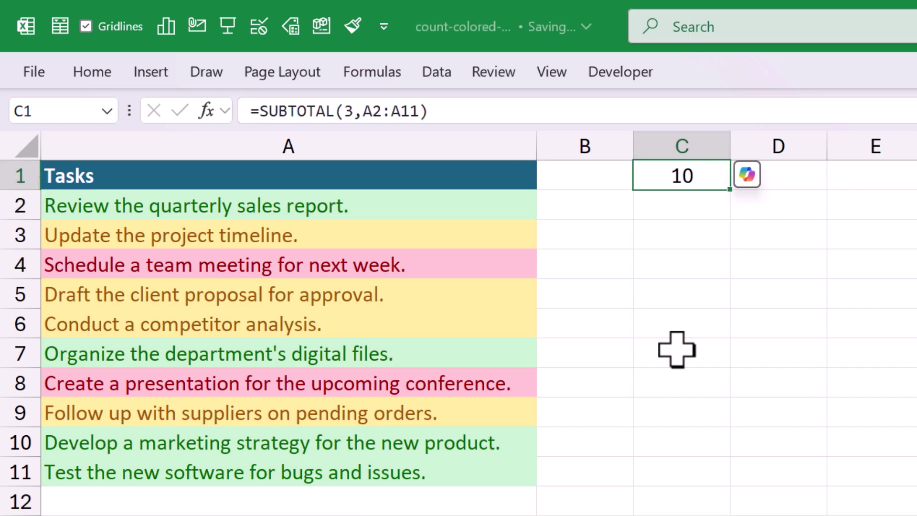
key("Down")
key("Up")
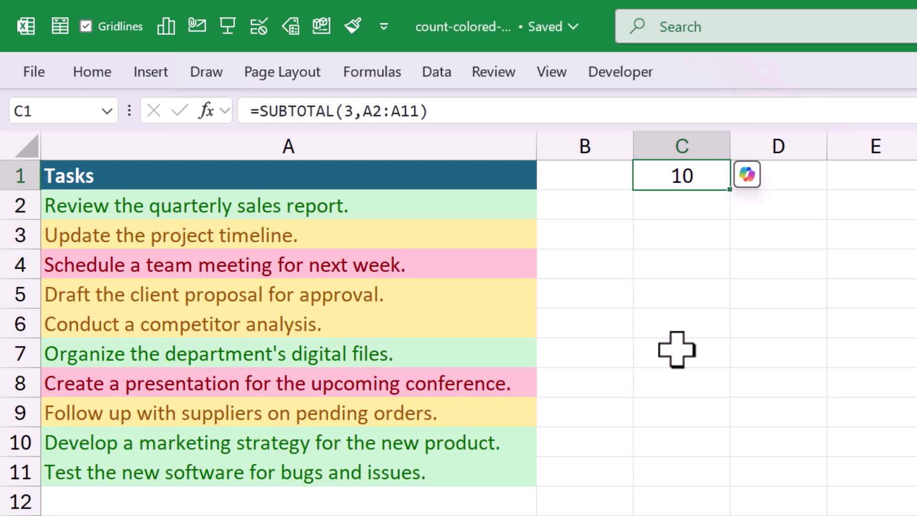
Turn on filtering for the Tasks list in column A.
key("ctrl+Left")
key("Down")
key("ctrl+shift+Down")
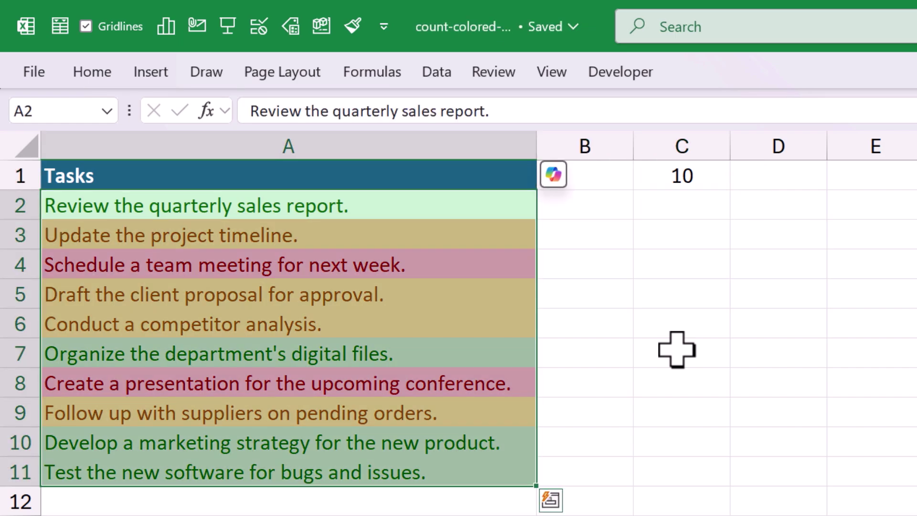
key("Up")
key("Right")
key("Left")
key("ctrl+shift+l")
key("Down")
key("Up")
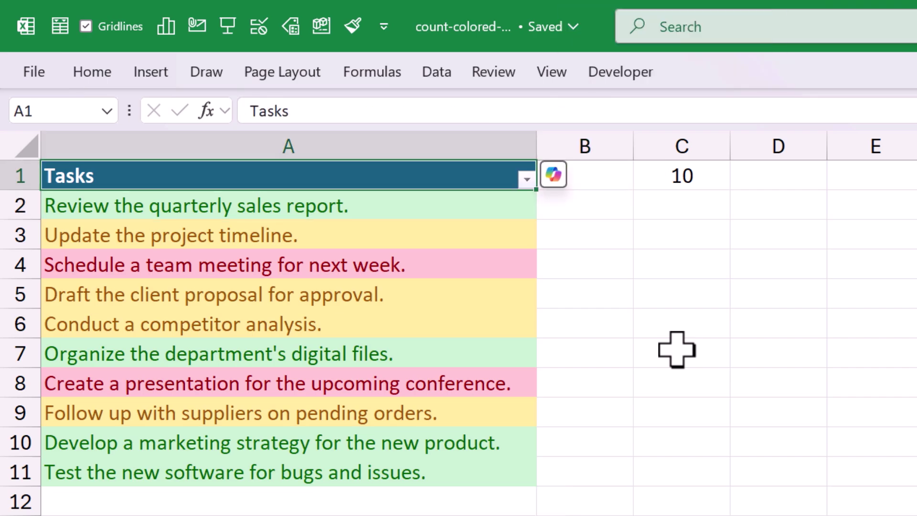
Filter the Tasks column by the light green cell color.
key("alt+Down")
key("Down")
key("Down")
key("Down")
key("Down")
key("Down")
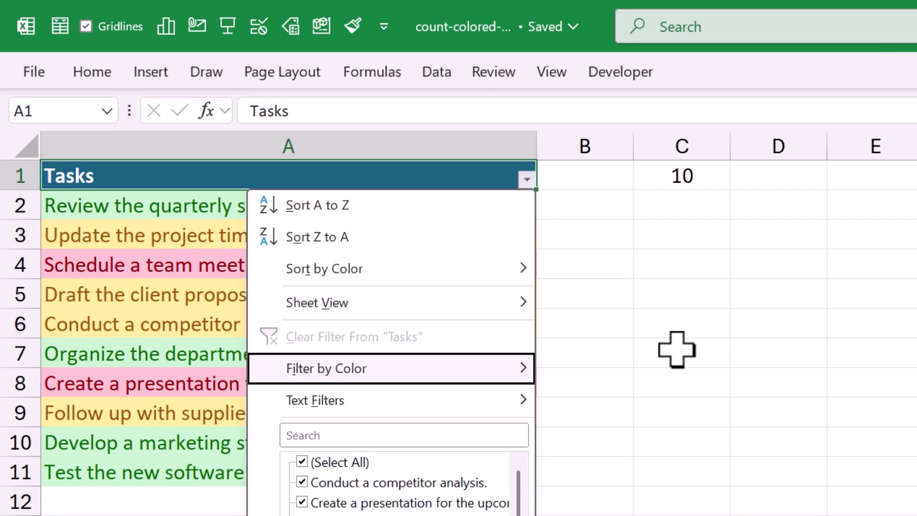
key("Right")
key("Down")
key("Up")
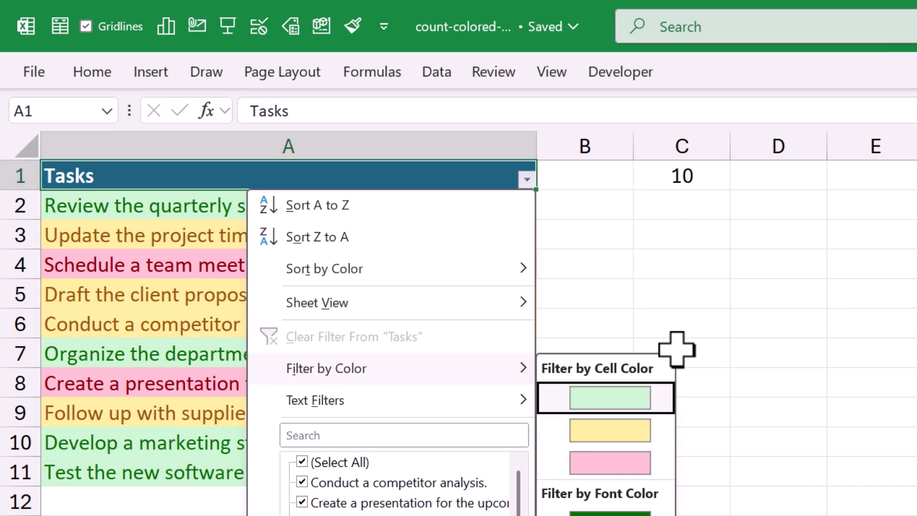
key("Return")
Select cell C1 to check the SUBTOTAL count for the green tasks.
key("Right")
key("Down")
key("Up")
key("Right")
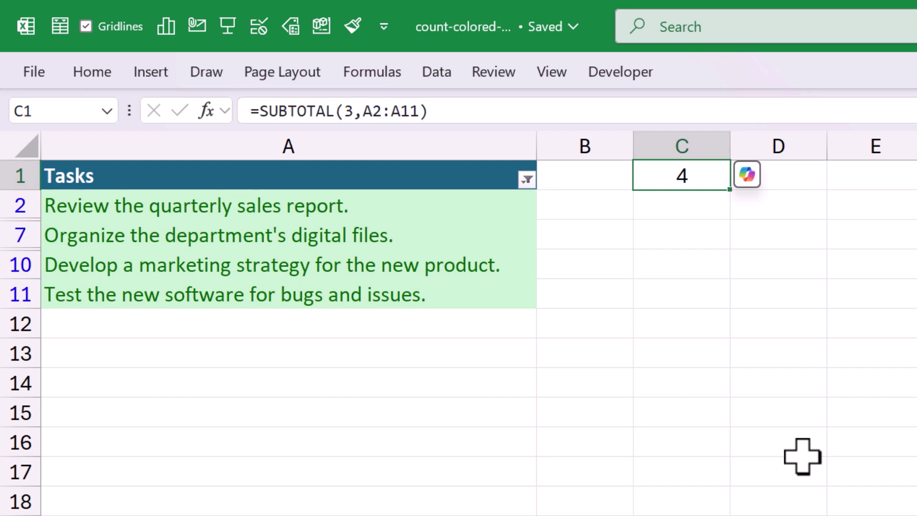
Switch the Tasks column's color filter to the yellow cell color.
key("Left")
key("Left")
key("alt+Down")
key("Down")
key("Down")
key("Down")
key("Down")
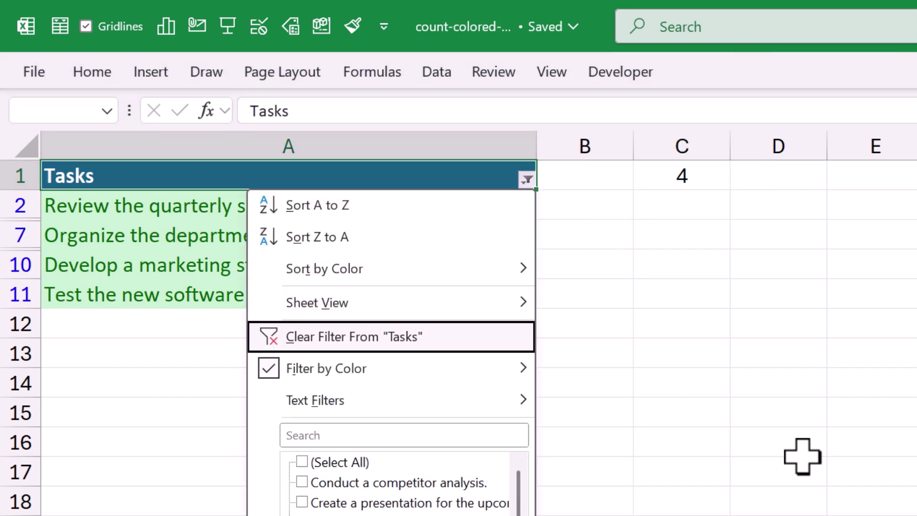
key("Down")
key("Right")
key("Down")
key("Down")
key("Down")
key("Down")
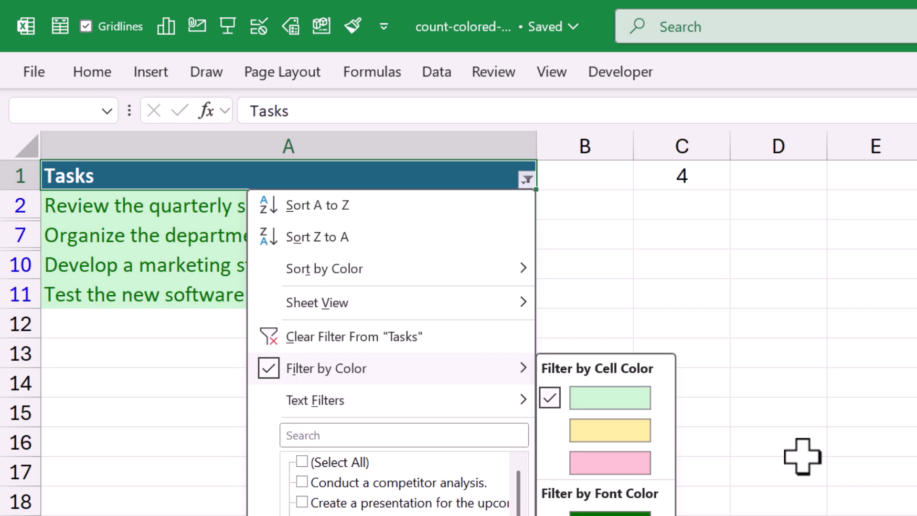
key("Return")
key("Down")
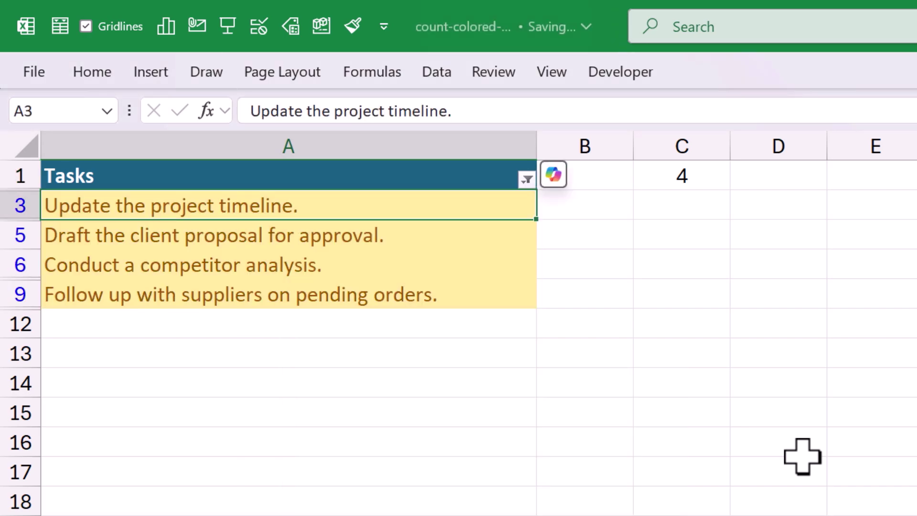
Go to cell C1 to check the SUBTOTAL count for the yellow tasks.
key("Right")
key("Right")
key("Down")
key("Up")
key("Up")
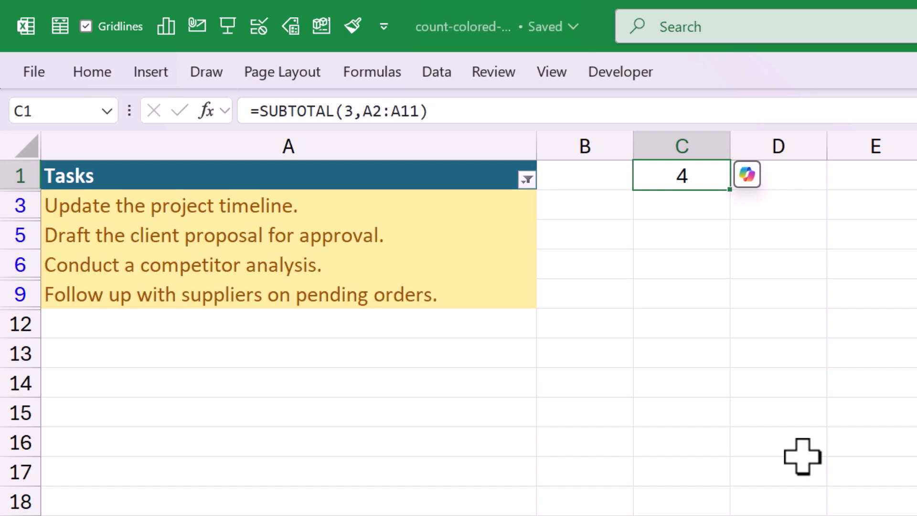